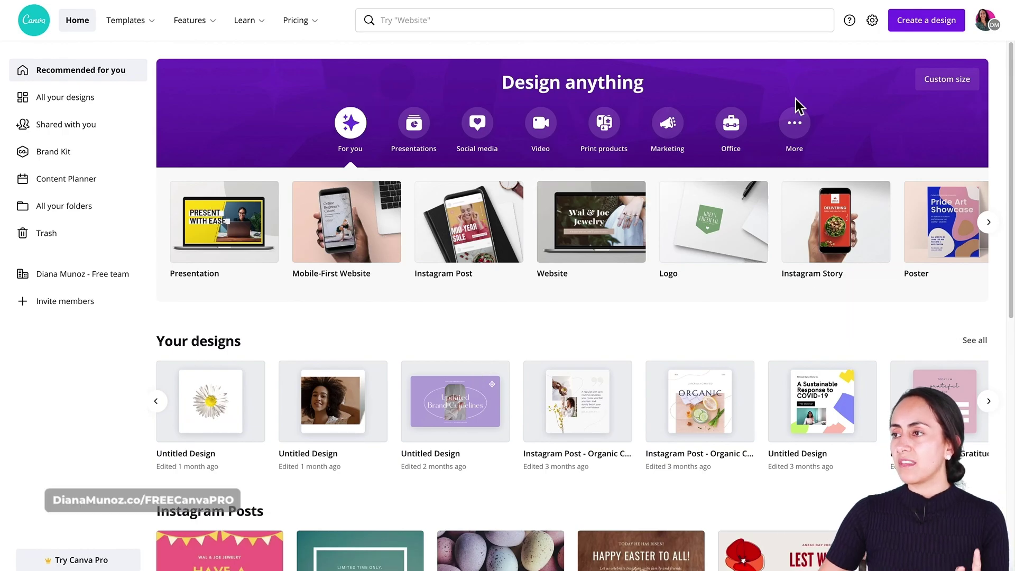
Step: Search for "mindmap", choose the suggested Mind Map design type, and browse its templates
{"action": "left_click", "coordinate": [396, 28]}
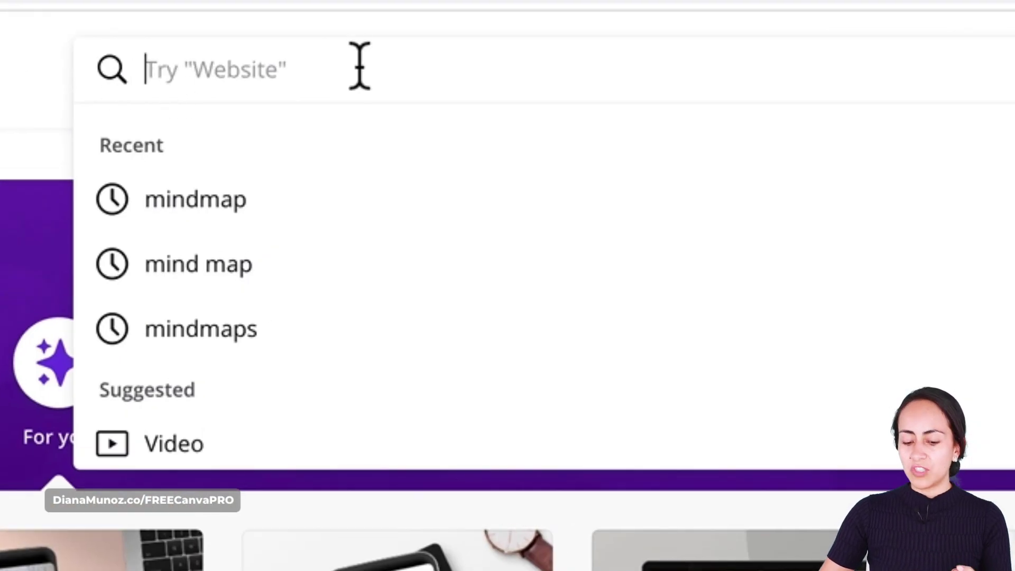
{"action": "type", "text": "mindmap"}
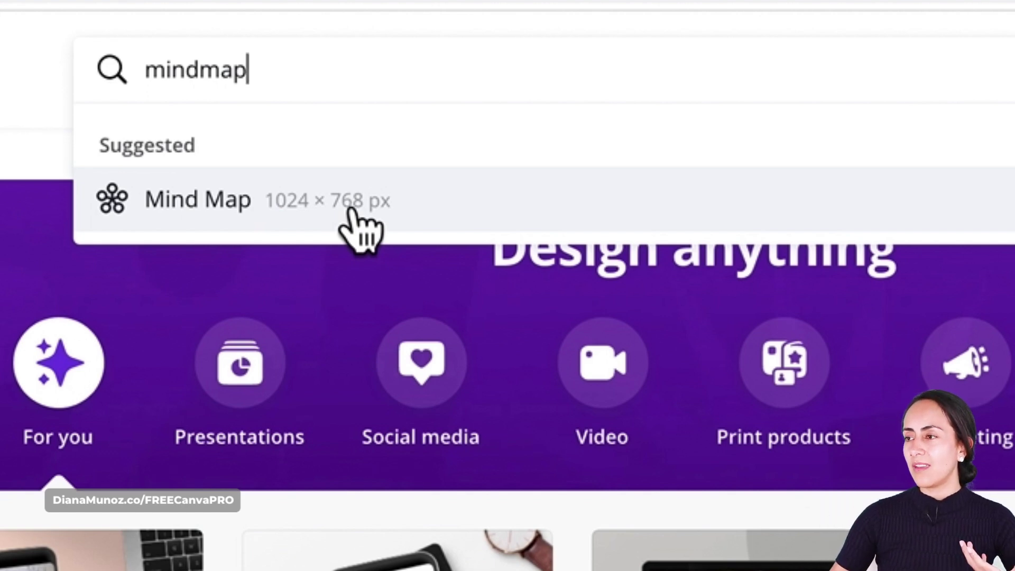
{"action": "left_click", "coordinate": [401, 205]}
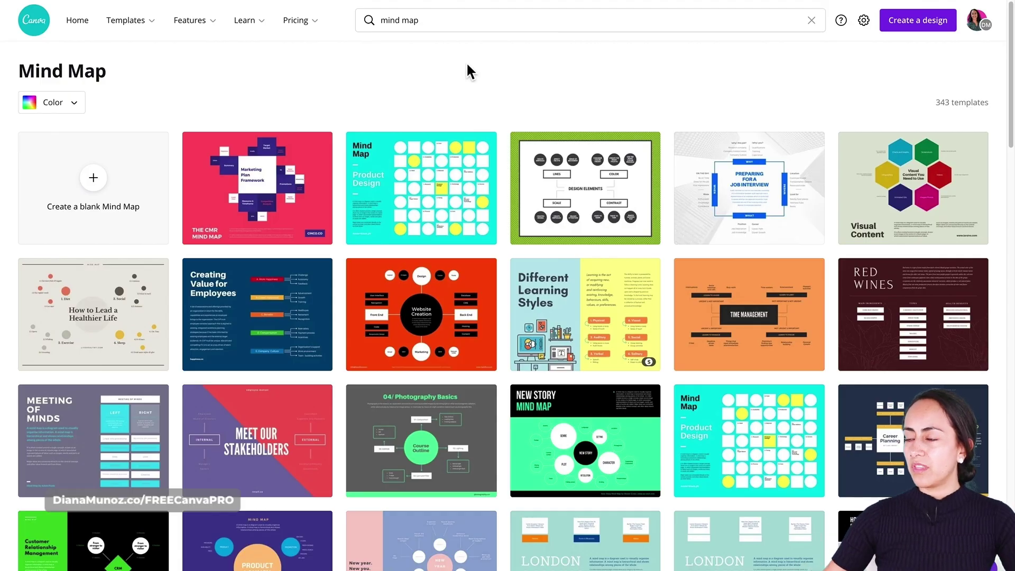
{"action": "scroll", "coordinate": [467, 65], "scroll_direction": "down", "scroll_amount": 1}
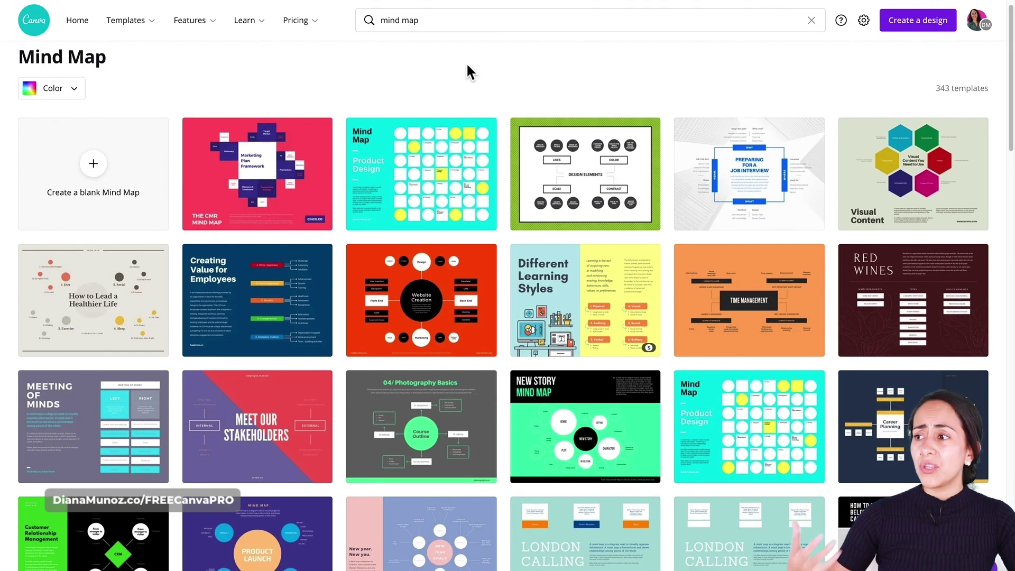
{"action": "scroll", "coordinate": [467, 62], "scroll_direction": "down", "scroll_amount": 6}
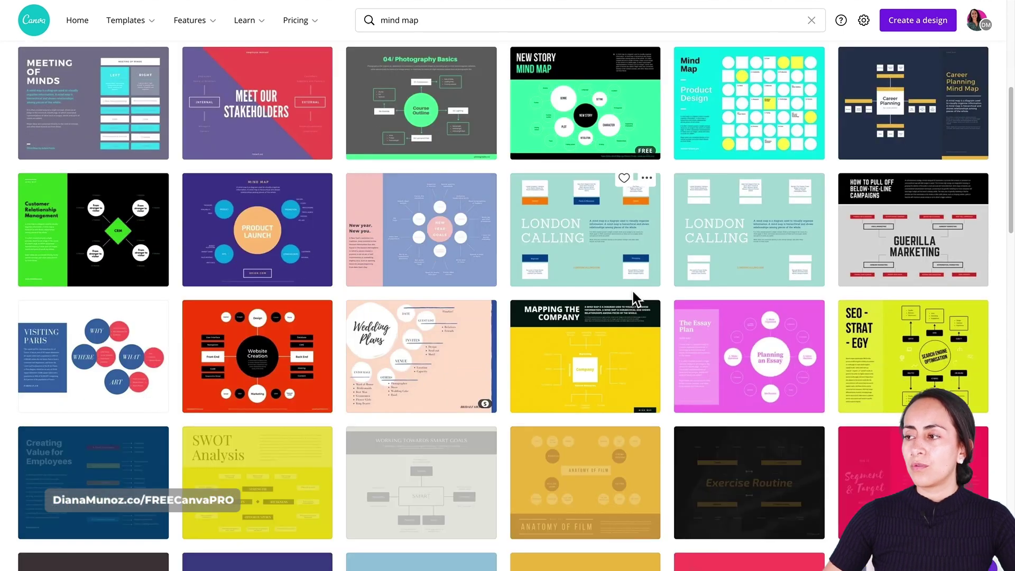
{"action": "scroll", "coordinate": [633, 291], "scroll_direction": "up", "scroll_amount": 6}
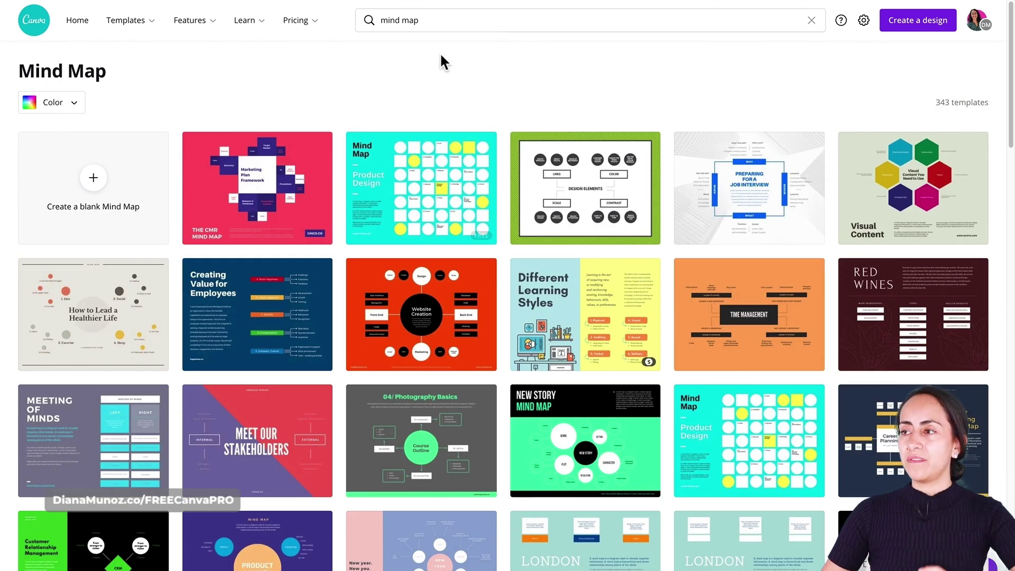
Step: Return to the home page, search all templates for "mindmap", and open the purple Group Mindmap template
{"action": "left_click", "coordinate": [47, 27]}
{"action": "left_click", "coordinate": [431, 19]}
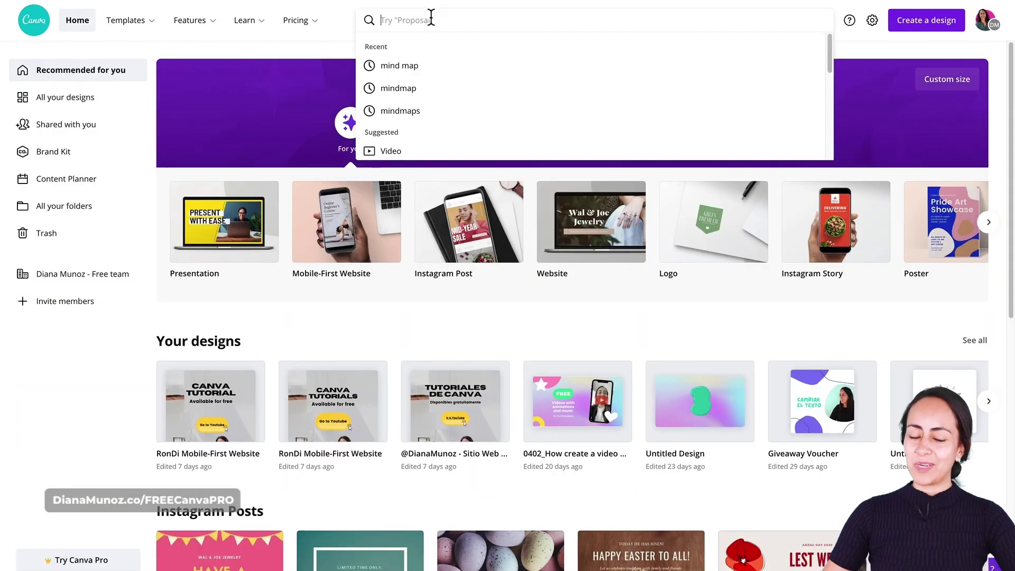
{"action": "type", "text": "mindmap"}
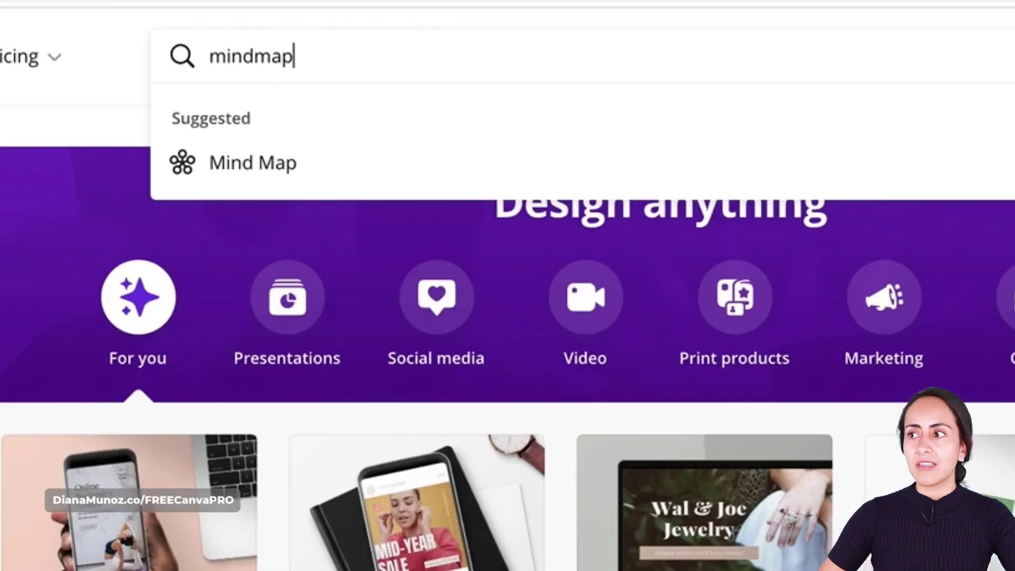
{"action": "key", "text": "Return"}
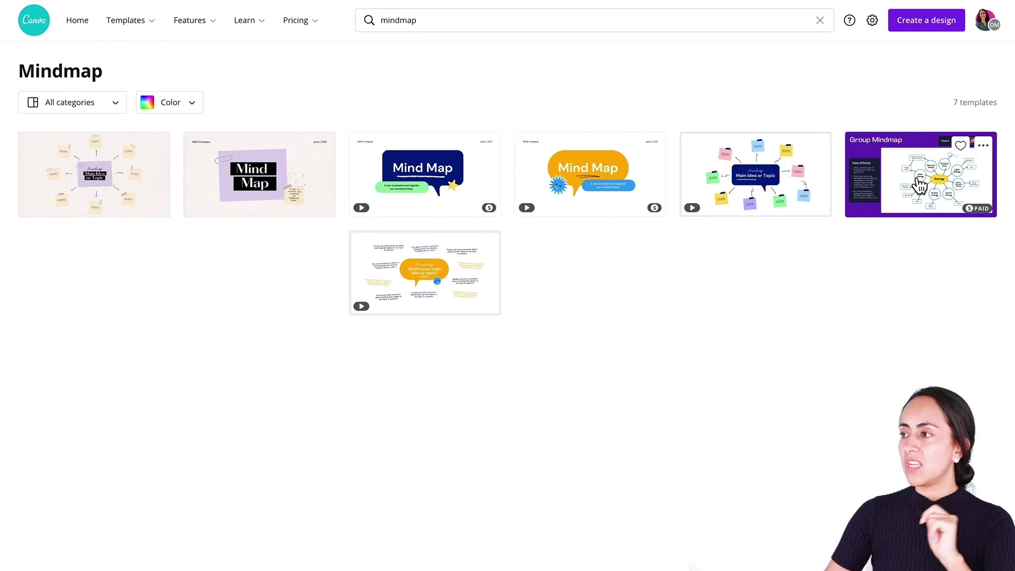
{"action": "left_click", "coordinate": [913, 181]}
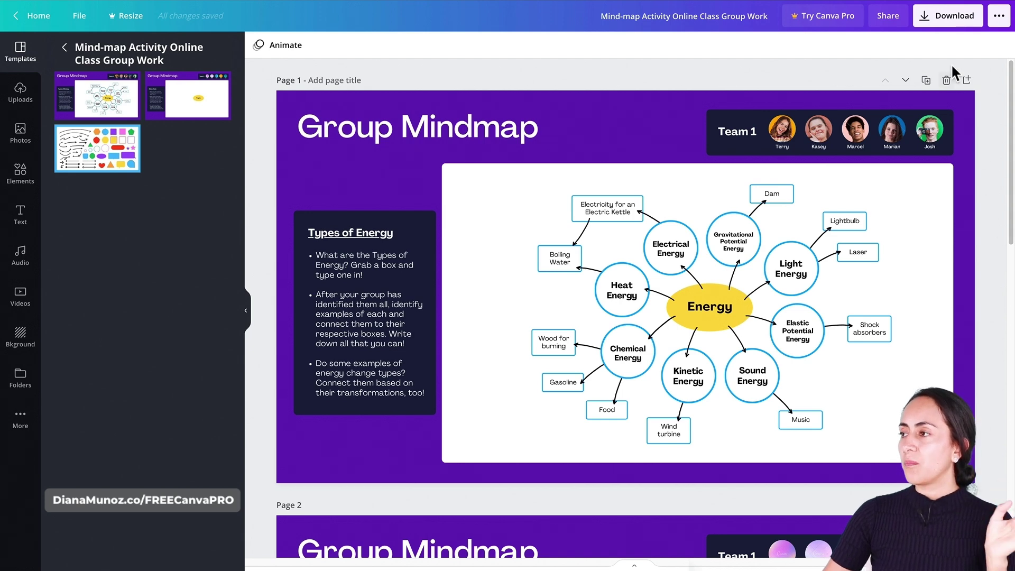
Step: Review the list of premium images charged in the download options, and close the options
{"action": "left_click", "coordinate": [957, 22]}
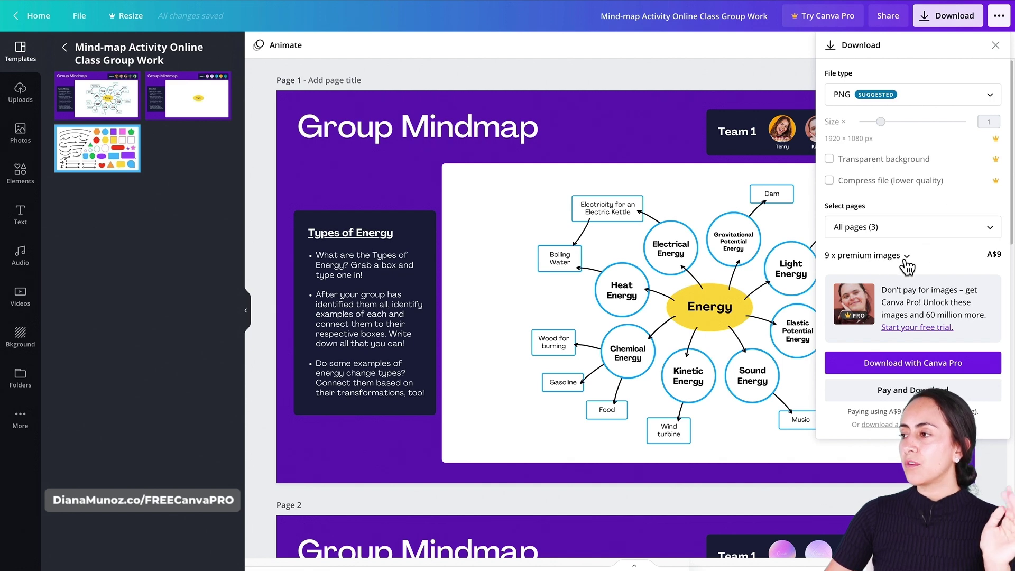
{"action": "left_click", "coordinate": [906, 260]}
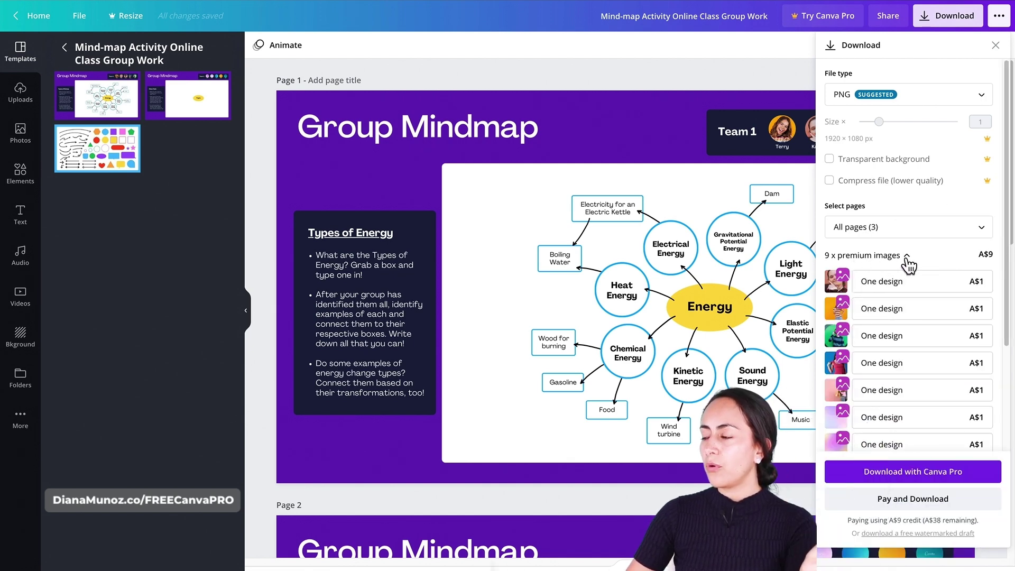
{"action": "scroll", "coordinate": [909, 423], "scroll_direction": "down", "scroll_amount": 3}
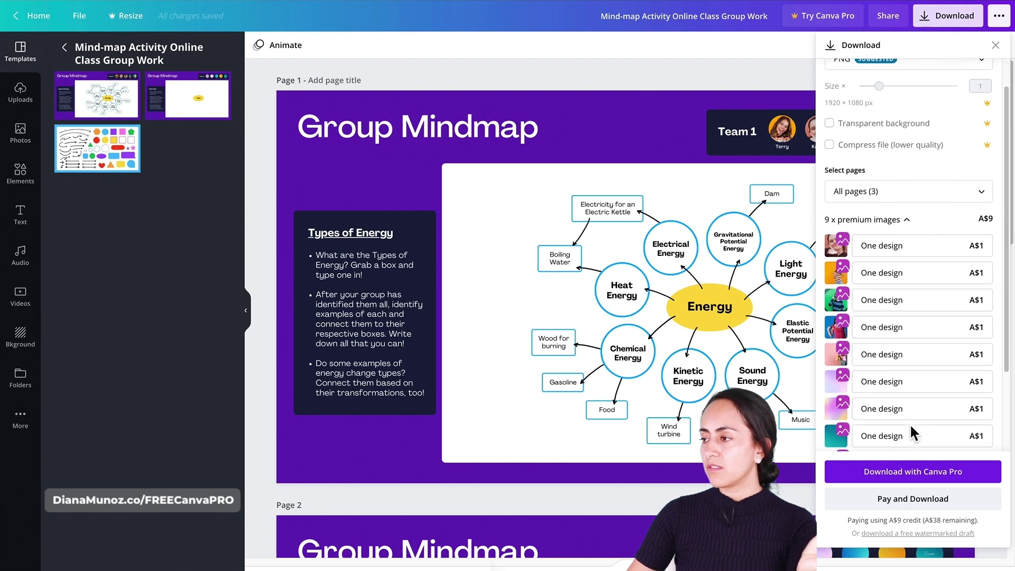
{"action": "scroll", "coordinate": [909, 423], "scroll_direction": "down", "scroll_amount": 1}
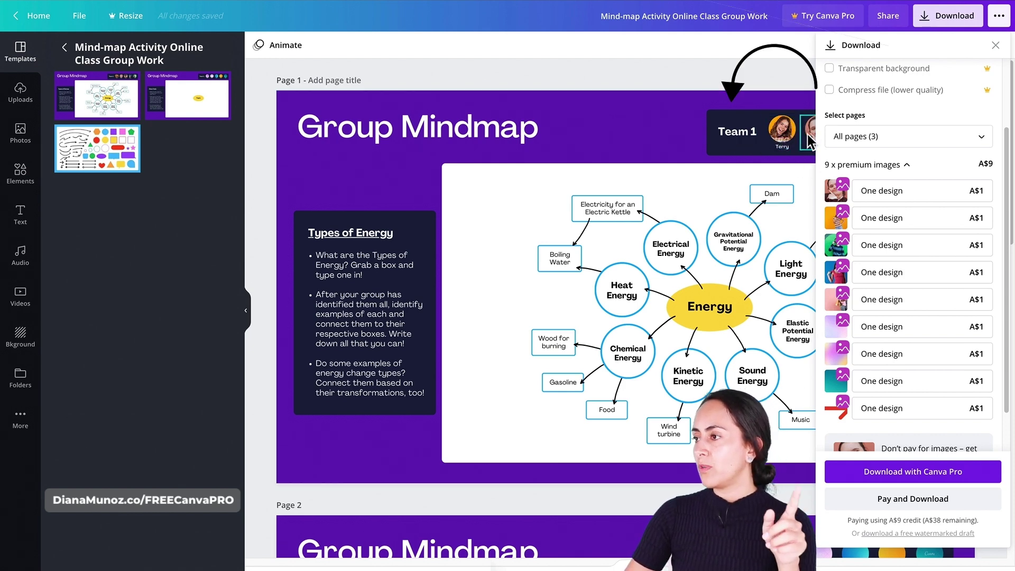
{"action": "scroll", "coordinate": [846, 263], "scroll_direction": "down", "scroll_amount": 1}
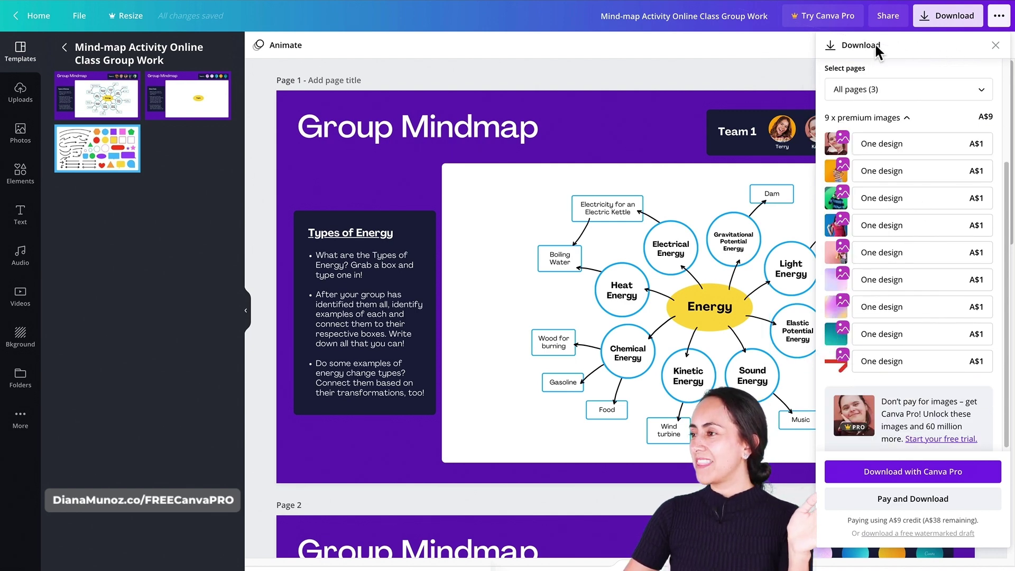
{"action": "left_click", "coordinate": [1004, 52]}
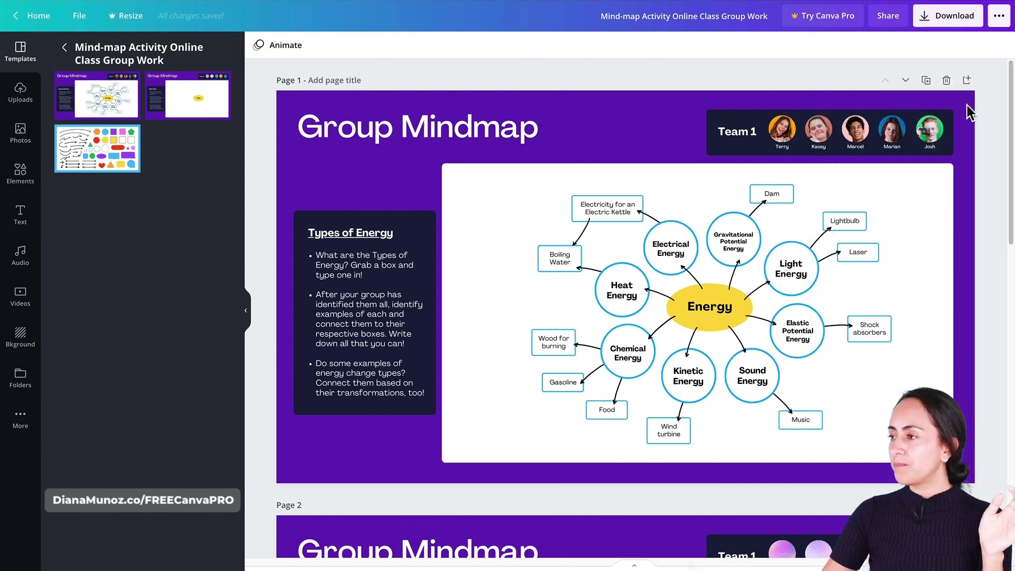
Step: Ungroup the team member portraits beside Team 1 and delete the premium photos from their circular frames
{"action": "left_click", "coordinate": [930, 131]}
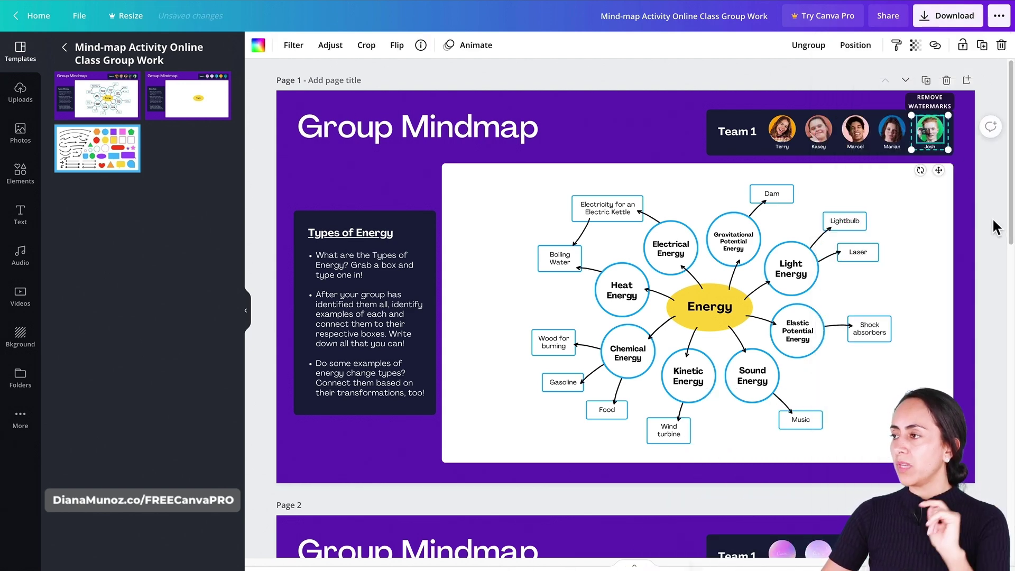
{"action": "right_click", "coordinate": [933, 141]}
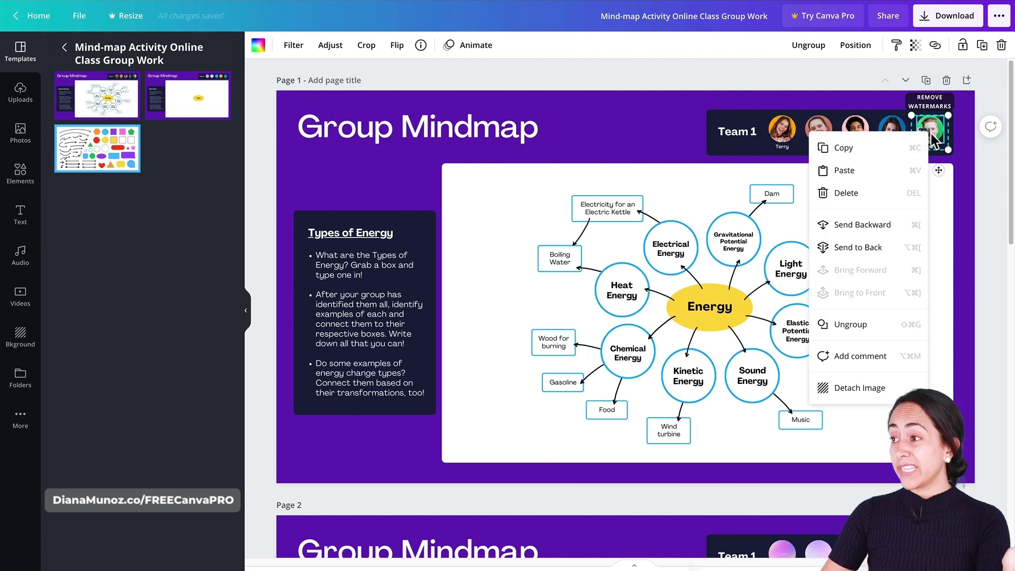
{"action": "left_click", "coordinate": [873, 320]}
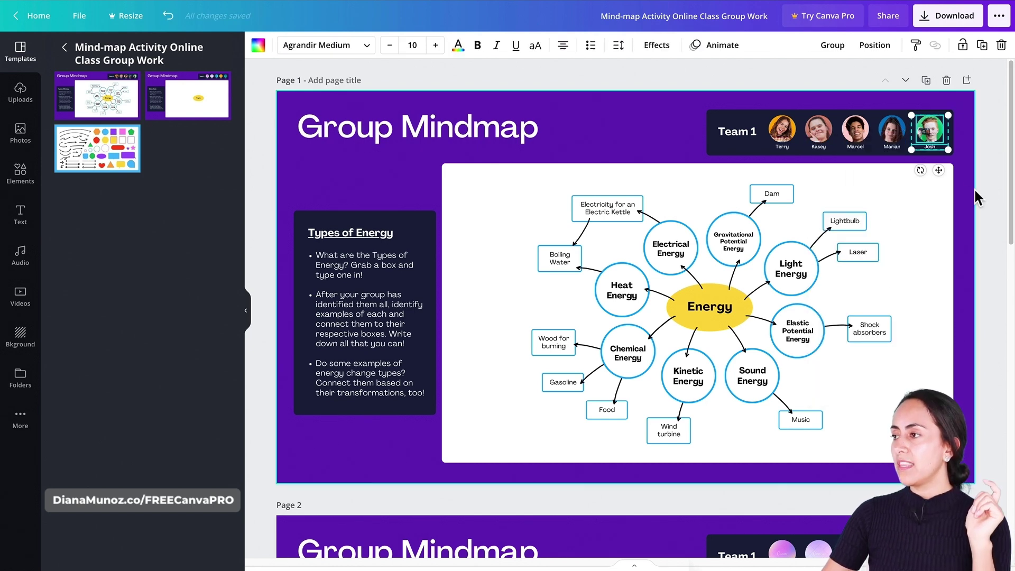
{"action": "left_click", "coordinate": [938, 136]}
{"action": "key", "text": "Delete"}
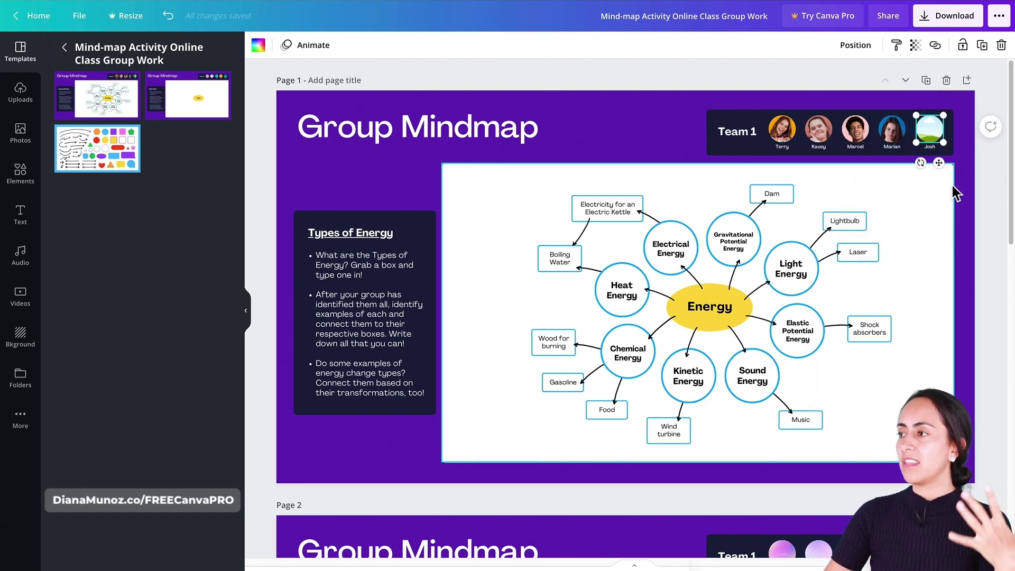
{"action": "left_click", "coordinate": [899, 132]}
{"action": "right_click", "coordinate": [900, 133]}
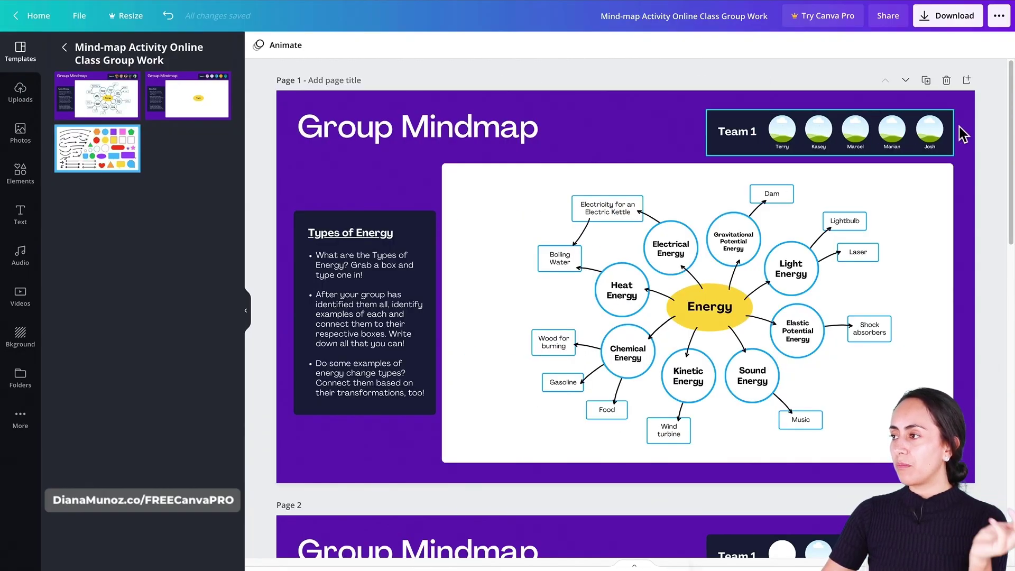
Step: Look over the arrows and shapes on page 3 and check the download options for premium charges
{"action": "scroll", "coordinate": [989, 253], "scroll_direction": "down", "scroll_amount": 15}
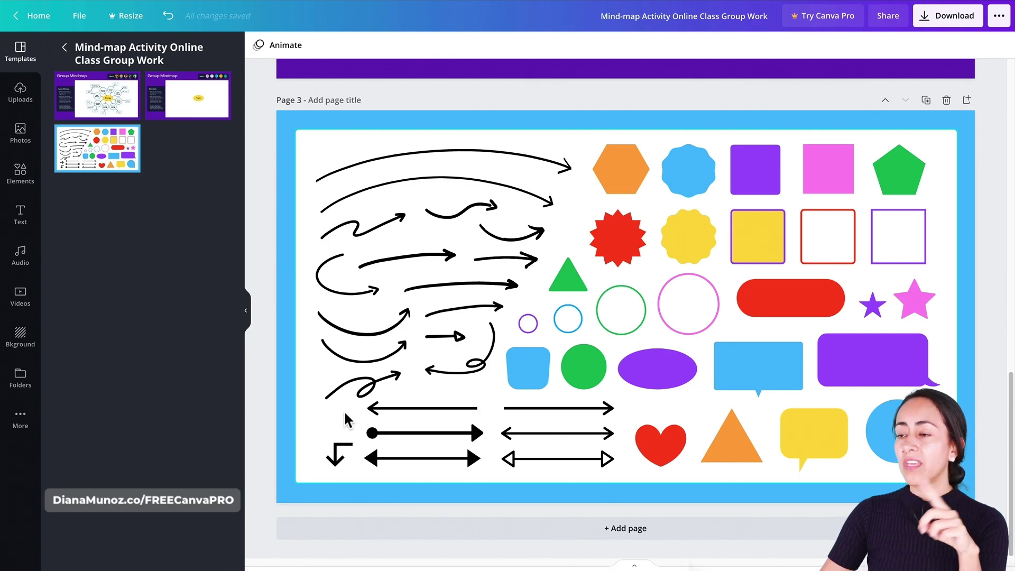
{"action": "scroll", "coordinate": [341, 414], "scroll_direction": "up", "scroll_amount": 15}
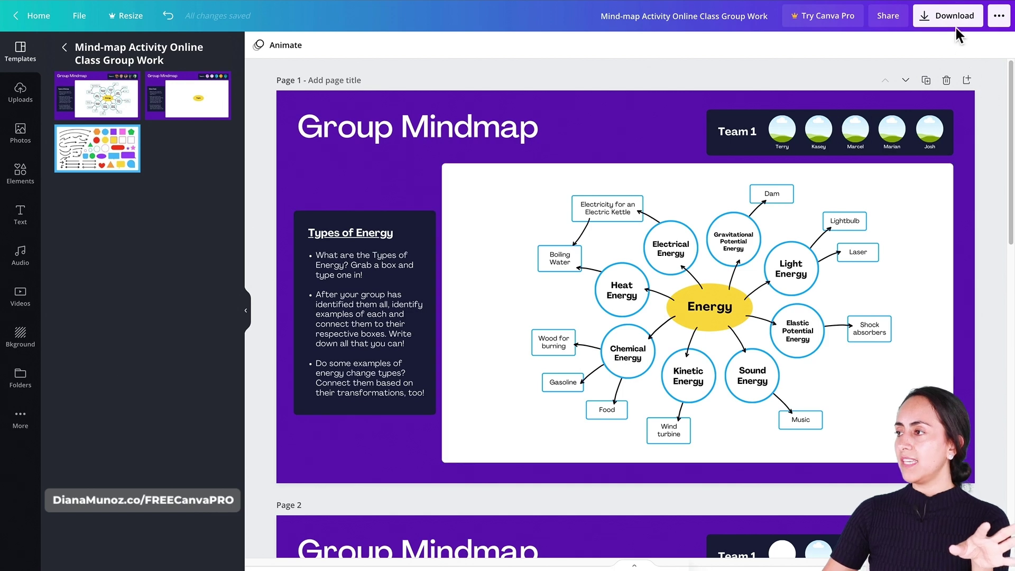
{"action": "left_click", "coordinate": [951, 16]}
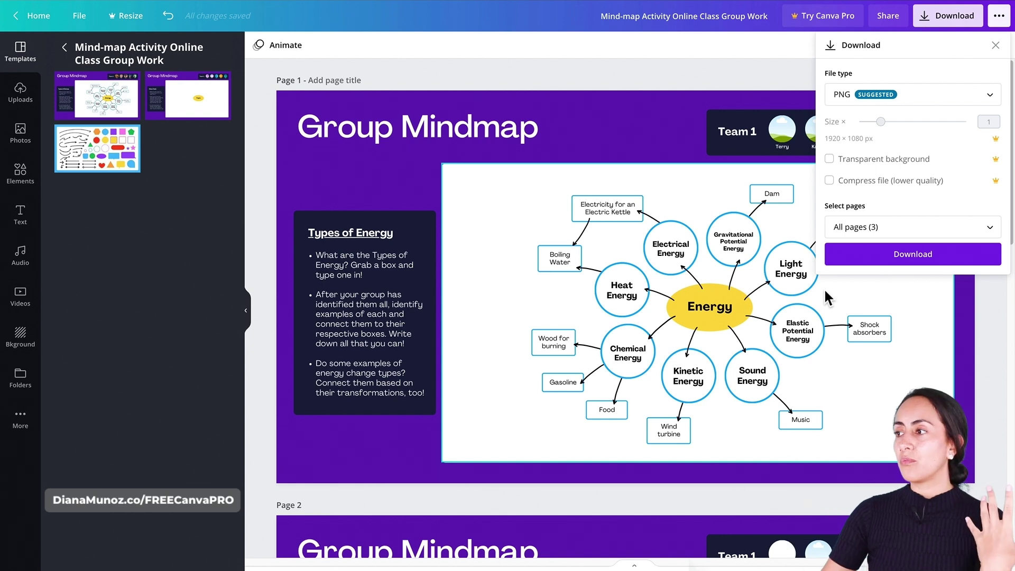
{"action": "left_click", "coordinate": [986, 393]}
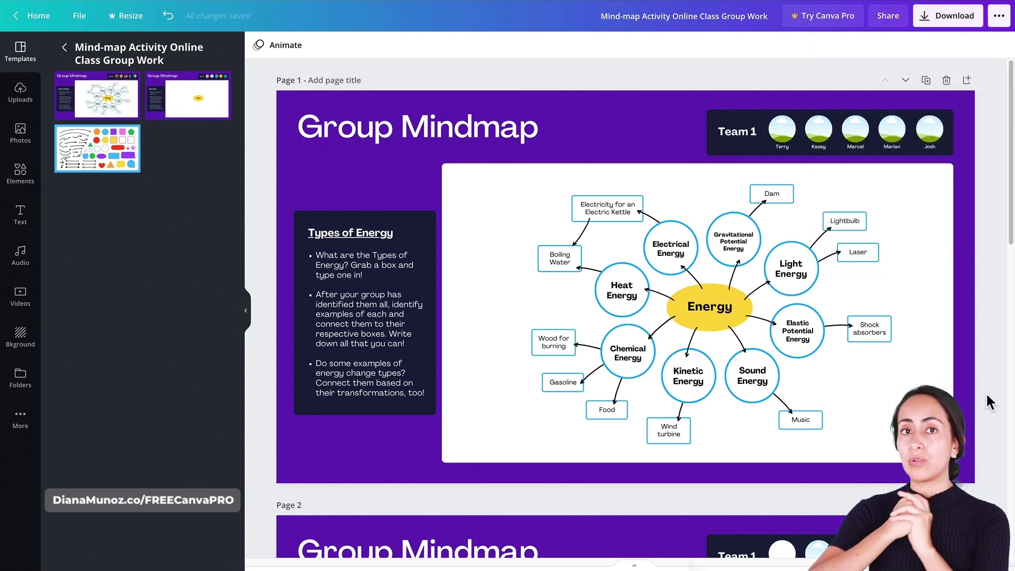
Step: Look at the blank Topic layout on page 2 and delete the page with the Energy example
{"action": "scroll", "coordinate": [978, 392], "scroll_direction": "down", "scroll_amount": 6}
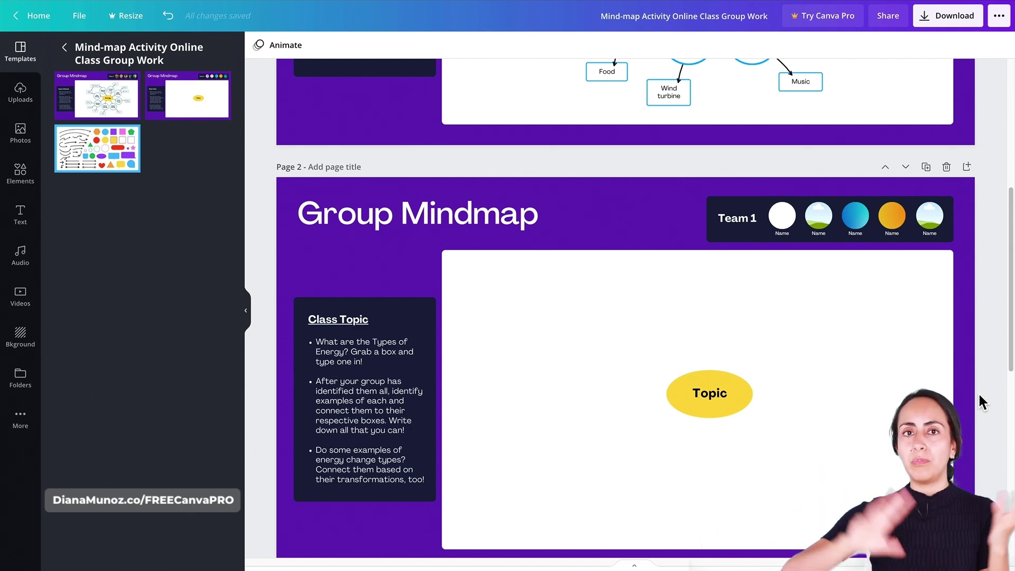
{"action": "left_click", "coordinate": [742, 222]}
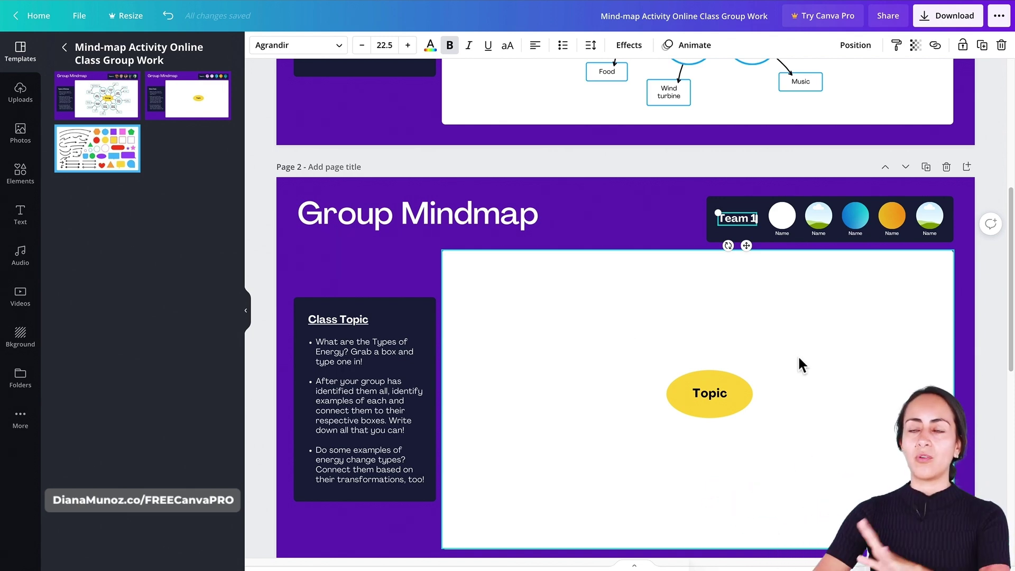
{"action": "scroll", "coordinate": [799, 358], "scroll_direction": "up", "scroll_amount": 5}
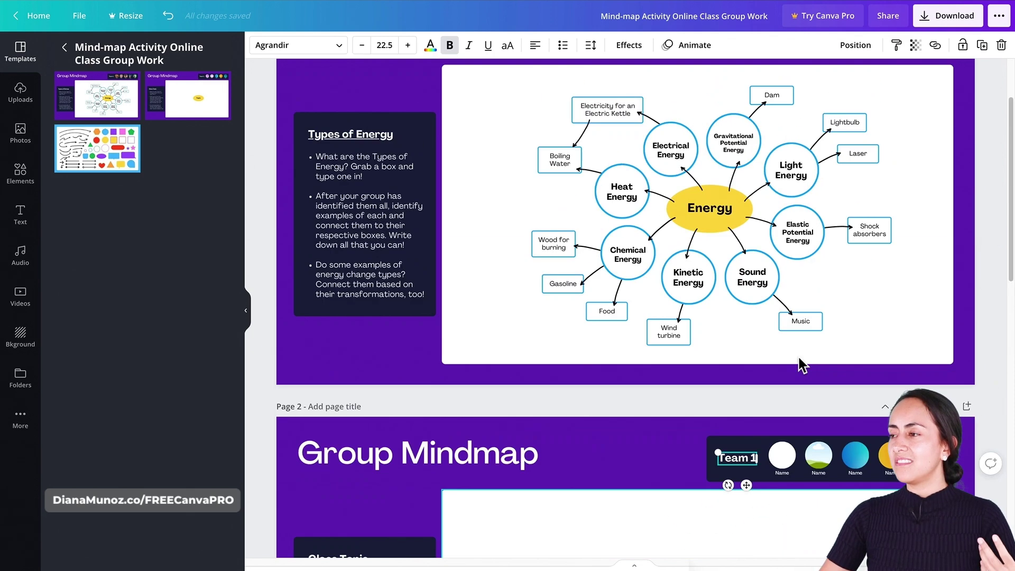
{"action": "scroll", "coordinate": [799, 365], "scroll_direction": "up", "scroll_amount": 2}
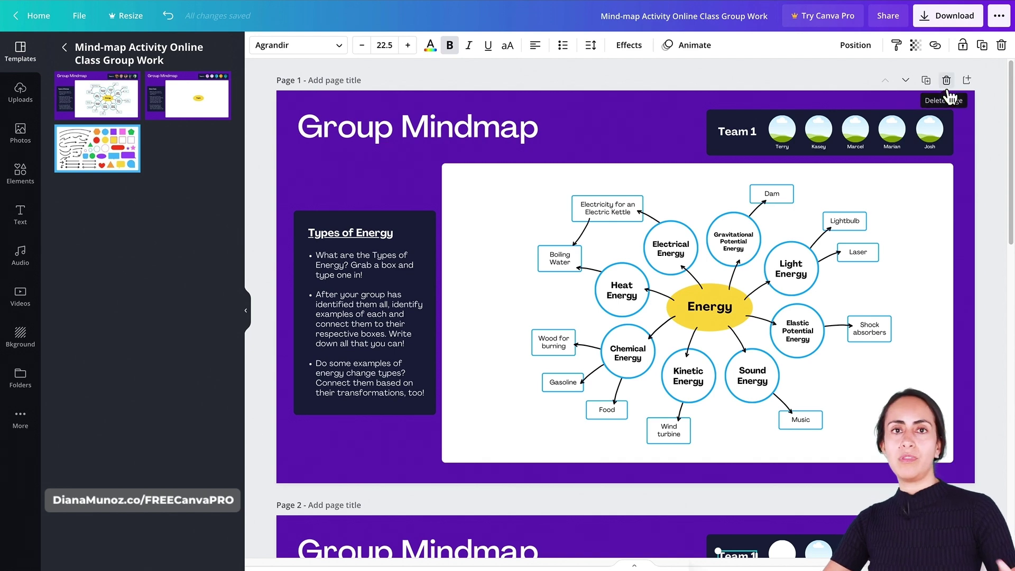
{"action": "left_click", "coordinate": [946, 79]}
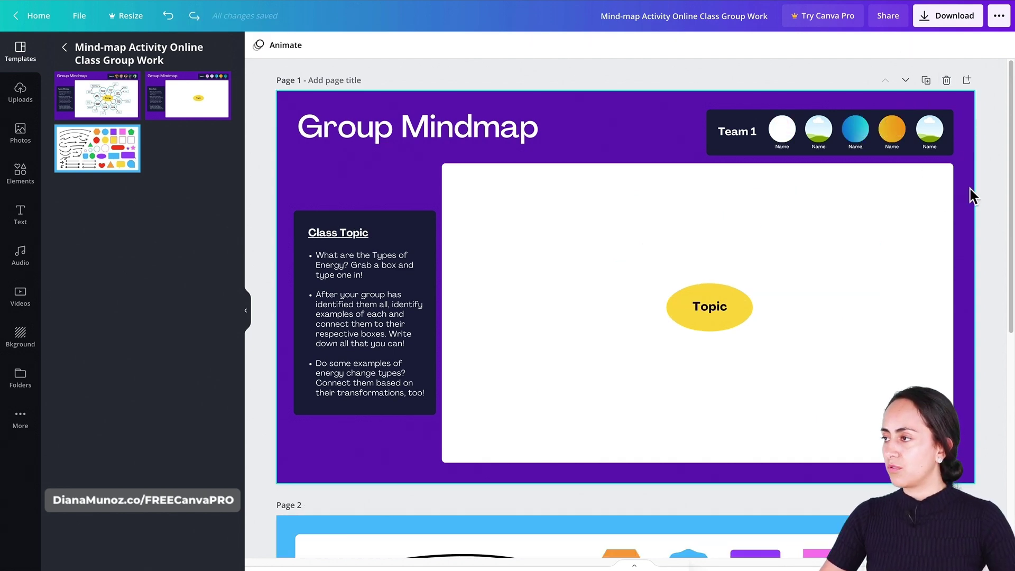
Step: Delete everything on the first page except the yellow Topic ellipse, and centre the ellipse on the page
{"action": "left_click_drag", "start_coordinate": [969, 189], "coordinate": [312, 236]}
{"action": "left_click_drag", "start_coordinate": [973, 119], "coordinate": [778, 274]}
{"action": "key", "text": "Delete"}
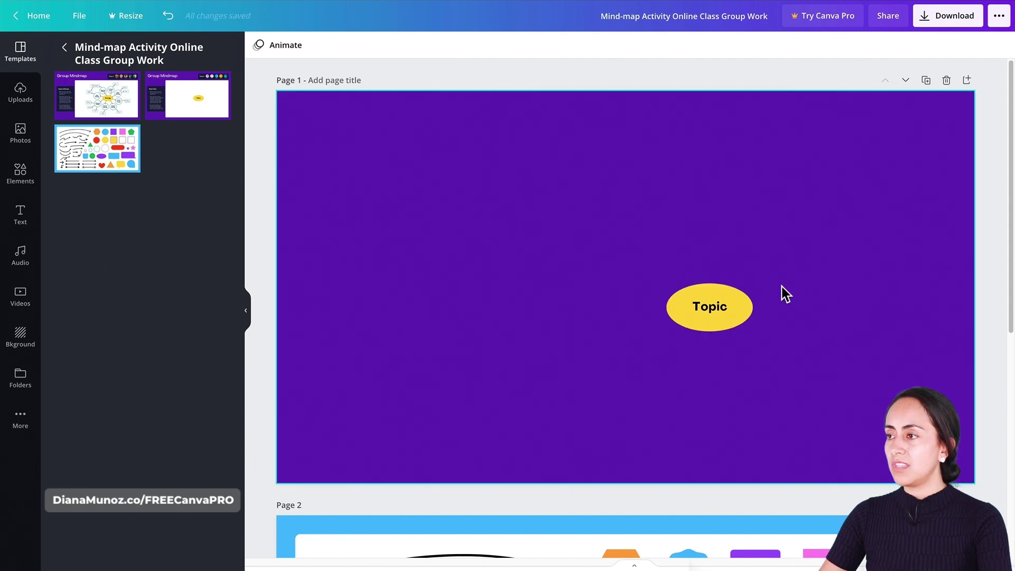
{"action": "left_click_drag", "start_coordinate": [720, 331], "coordinate": [639, 311]}
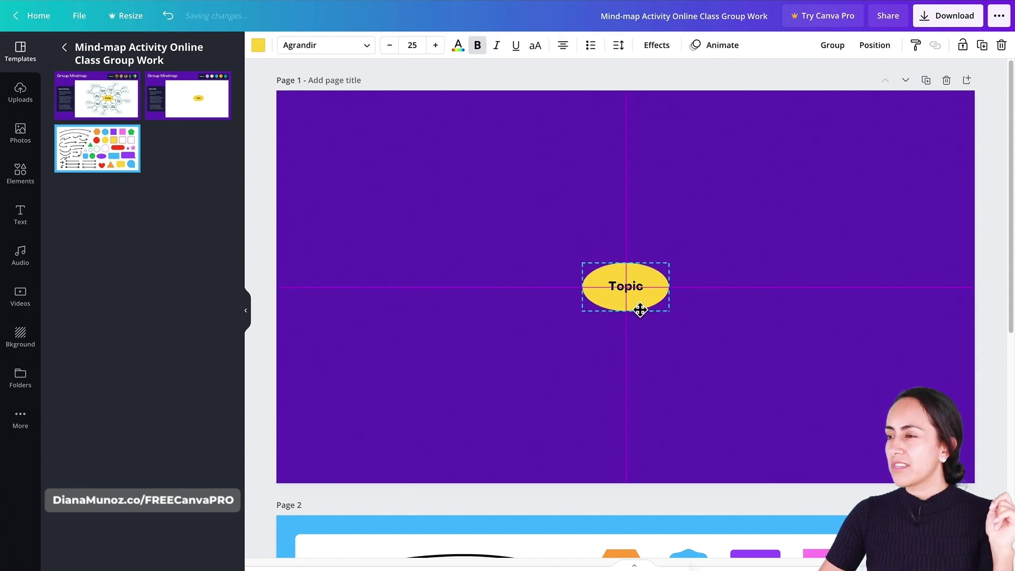
Step: Change the first page's background colour to white
{"action": "left_click", "coordinate": [320, 135]}
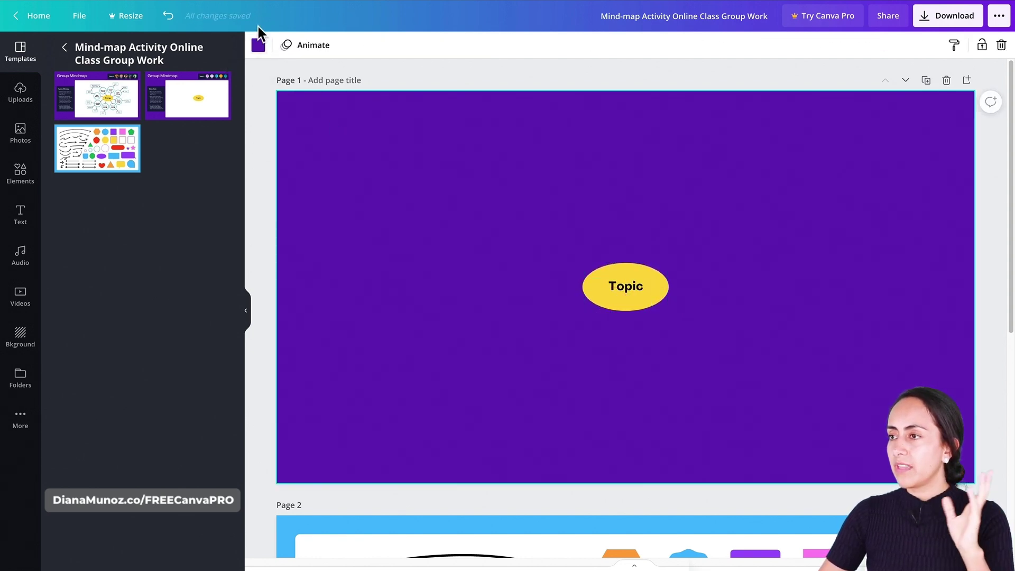
{"action": "left_click", "coordinate": [258, 45]}
{"action": "left_click", "coordinate": [219, 276]}
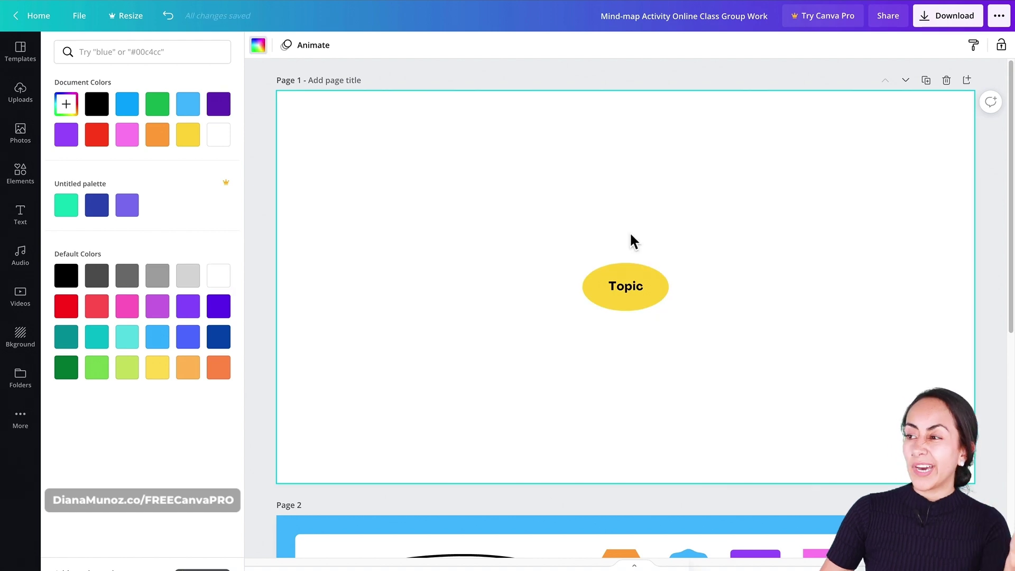
{"action": "left_click_drag", "start_coordinate": [737, 236], "coordinate": [613, 299]}
{"action": "left_click", "coordinate": [775, 300]}
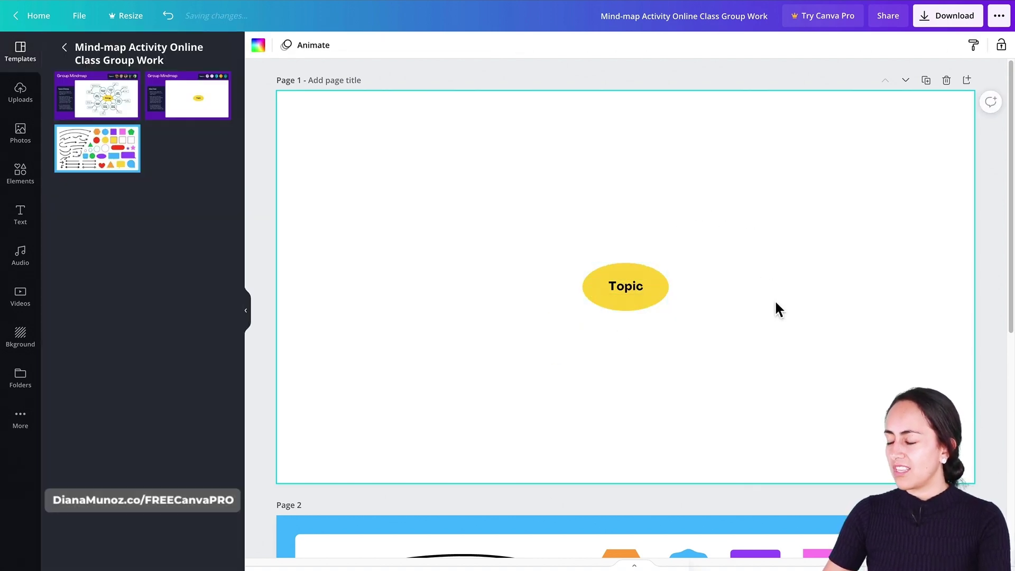
Step: Try moving the Topic text off the yellow ellipse and undo the move
{"action": "scroll", "coordinate": [805, 316], "scroll_direction": "down", "scroll_amount": 2}
{"action": "scroll", "coordinate": [805, 318], "scroll_direction": "up", "scroll_amount": 2}
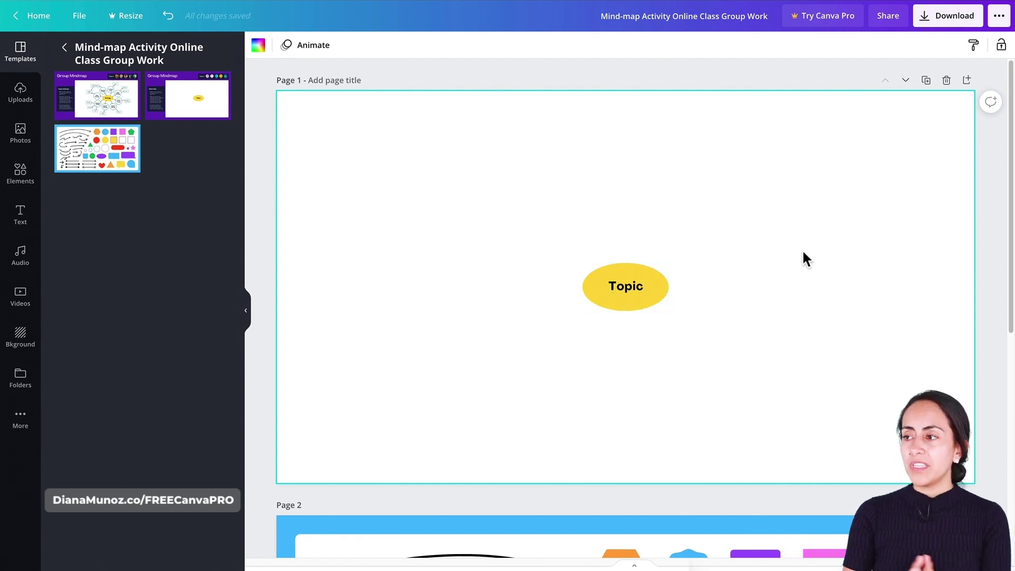
{"action": "left_click", "coordinate": [644, 296]}
{"action": "left_click", "coordinate": [732, 265]}
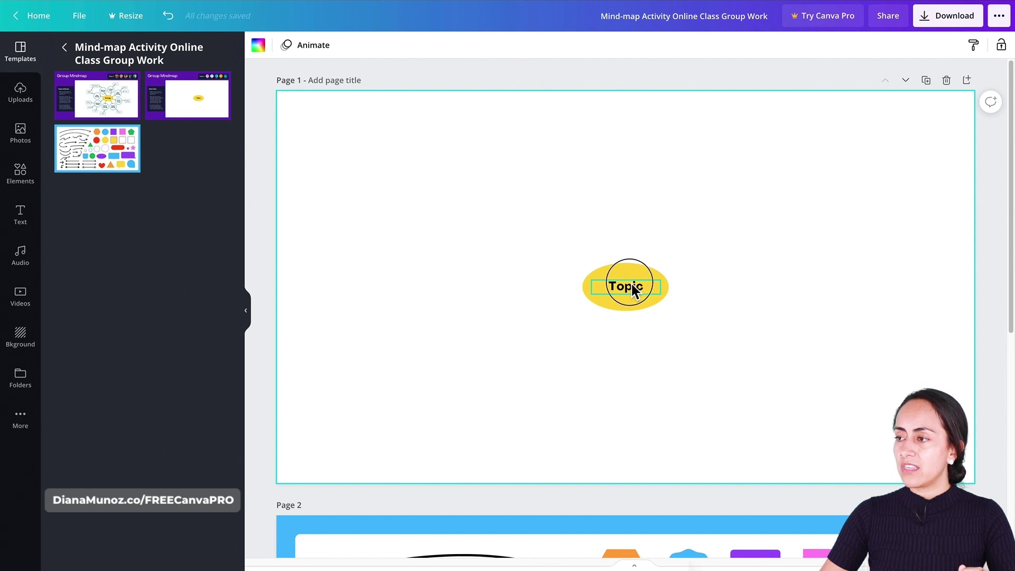
{"action": "left_click_drag", "start_coordinate": [625, 286], "coordinate": [763, 309]}
{"action": "key", "text": "ctrl+z"}
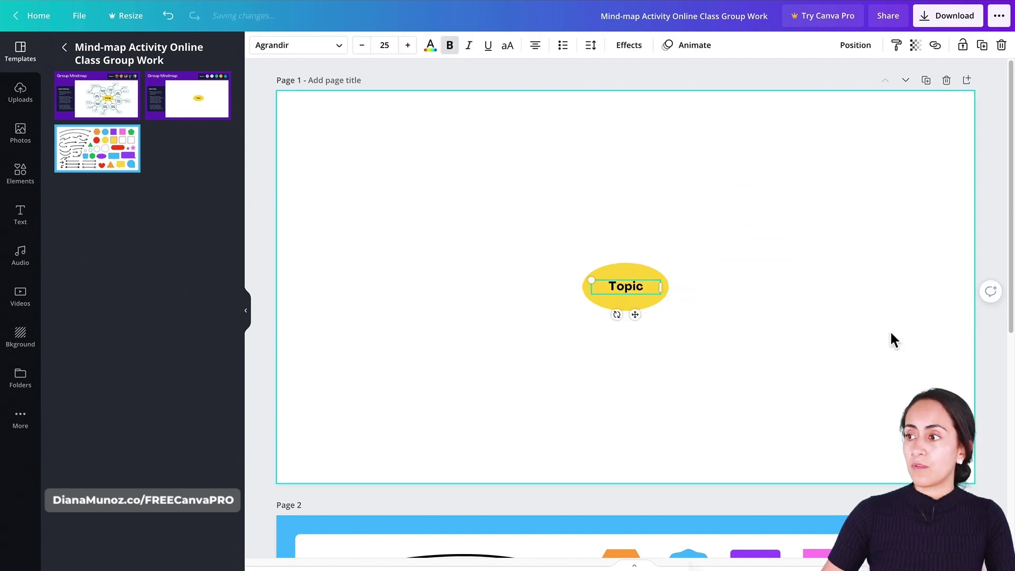
Step: Group the Topic text with the yellow ellipse
{"action": "left_click_drag", "start_coordinate": [696, 224], "coordinate": [521, 394]}
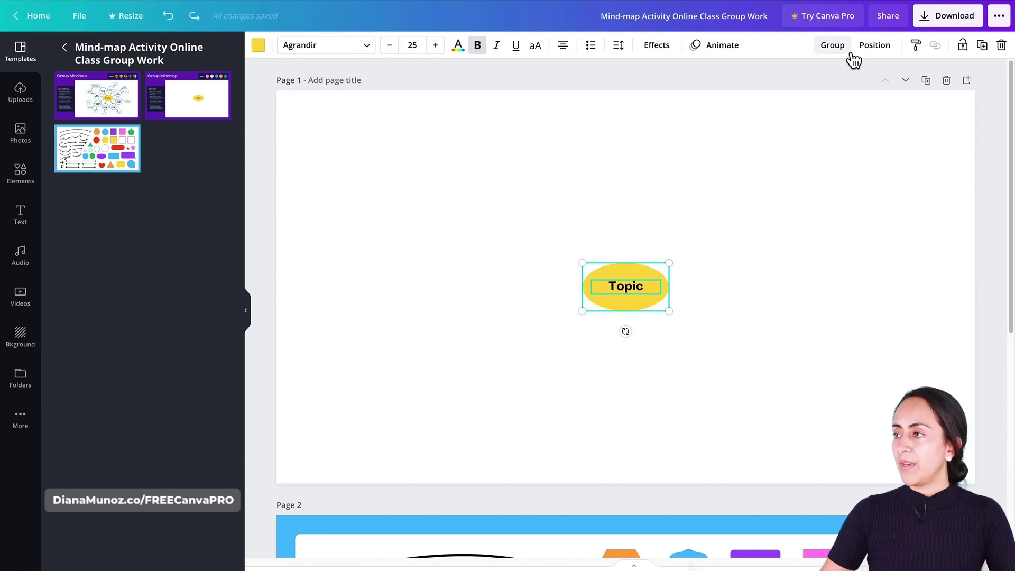
{"action": "left_click", "coordinate": [832, 45]}
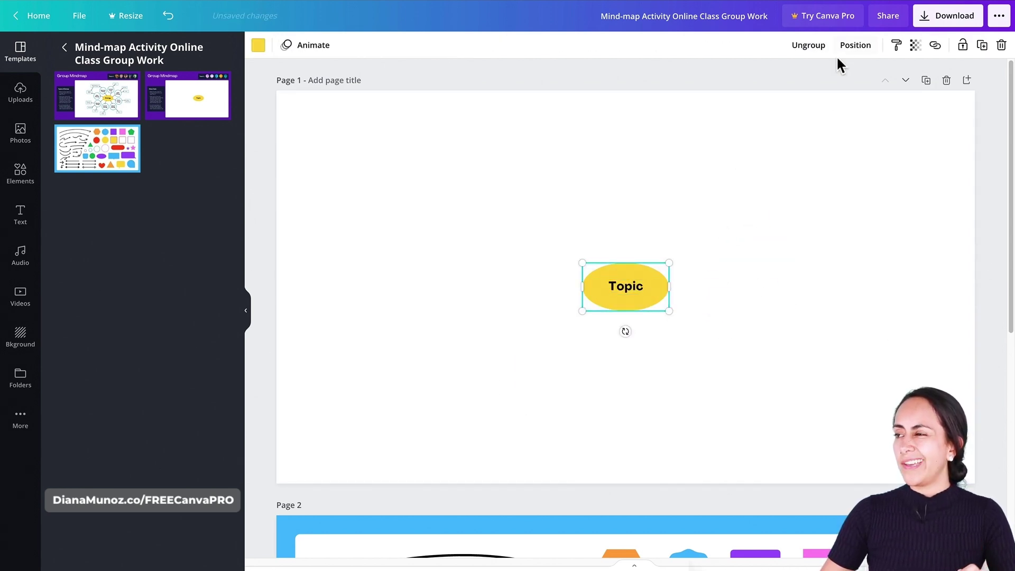
{"action": "left_click", "coordinate": [666, 342]}
Step: Add "adding more text" after the word Topic in the grouped ellipse
{"action": "double_click", "coordinate": [629, 288]}
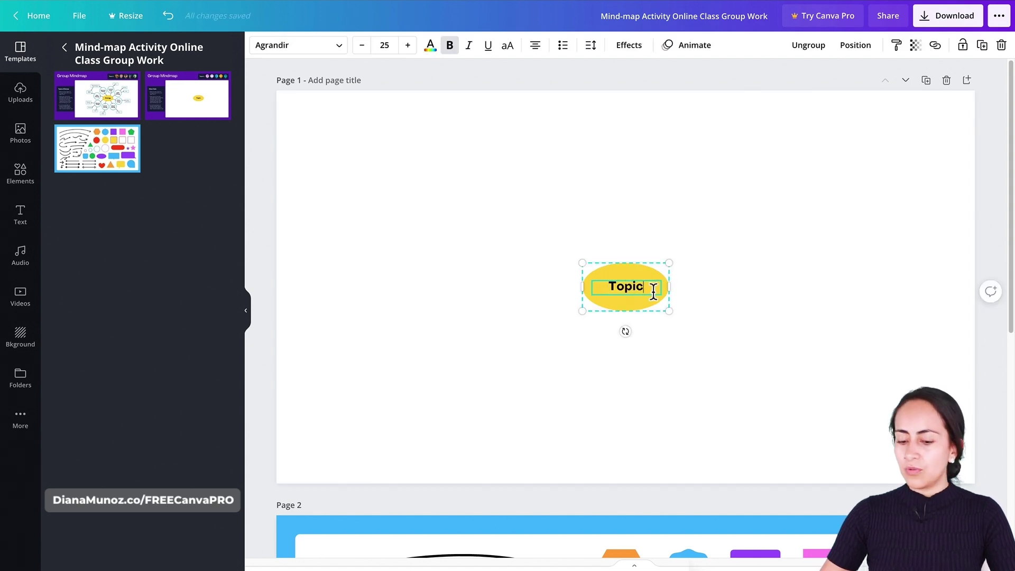
{"action": "type", "text": "adding more text"}
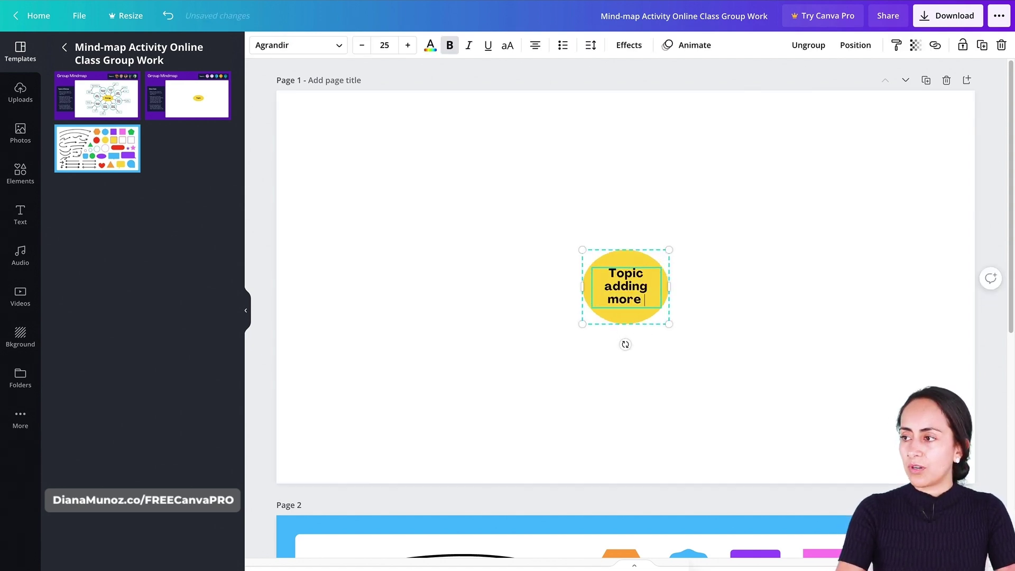
{"action": "left_click", "coordinate": [724, 240]}
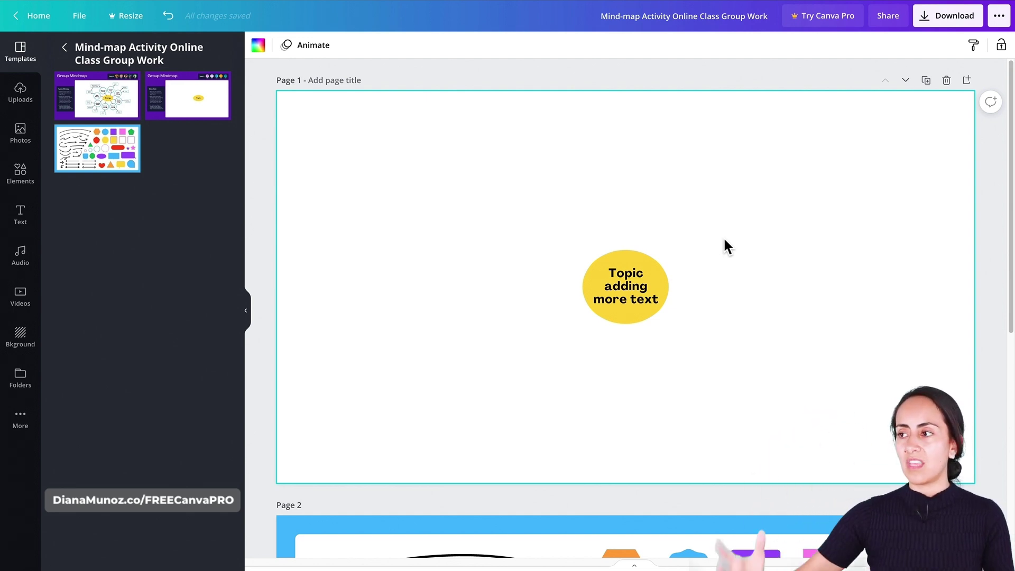
{"action": "double_click", "coordinate": [611, 272]}
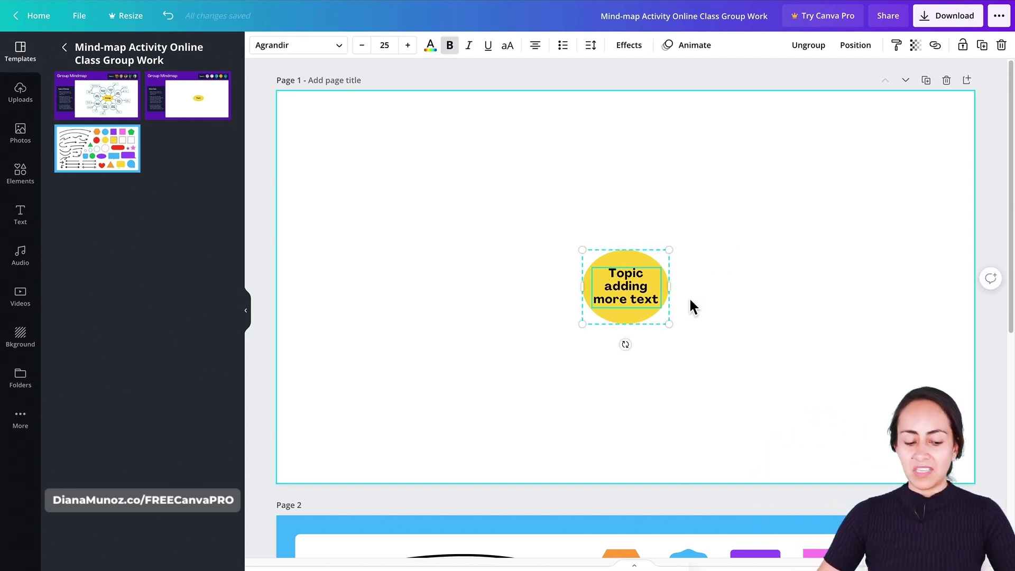
{"action": "key", "text": "ctrl+a"}
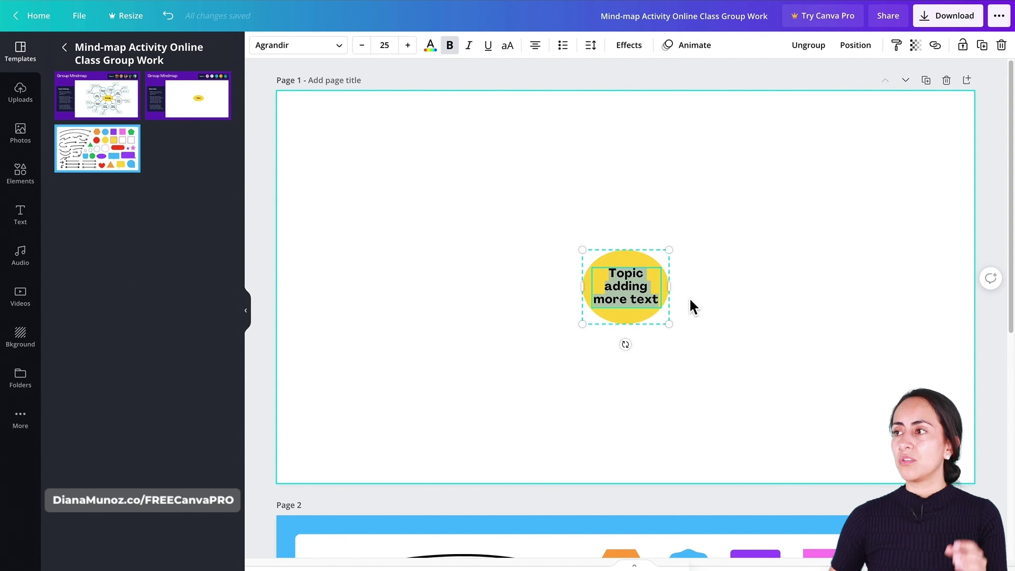
{"action": "left_click", "coordinate": [646, 324]}
{"action": "left_click", "coordinate": [702, 386]}
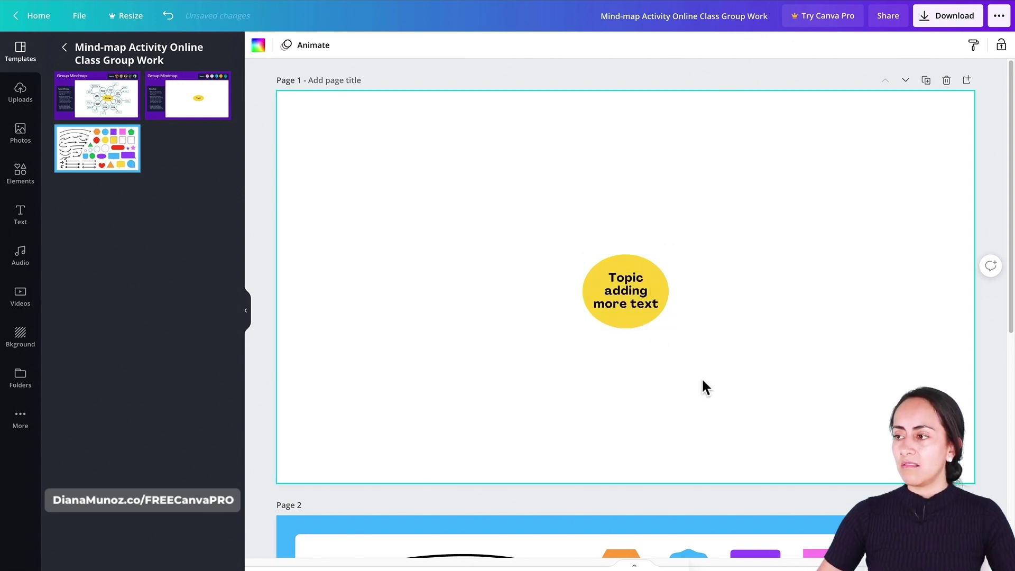
Step: Duplicate the grouped topic ellipse twice beside the original and delete both copies
{"action": "left_click_drag", "start_coordinate": [639, 291], "coordinate": [753, 294]}
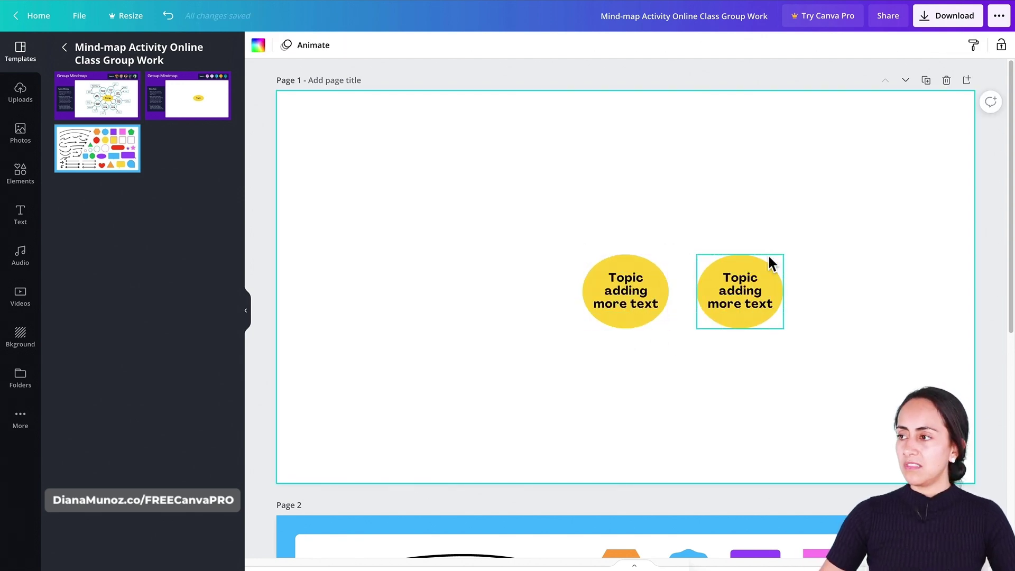
{"action": "left_click_drag", "start_coordinate": [781, 222], "coordinate": [734, 316]}
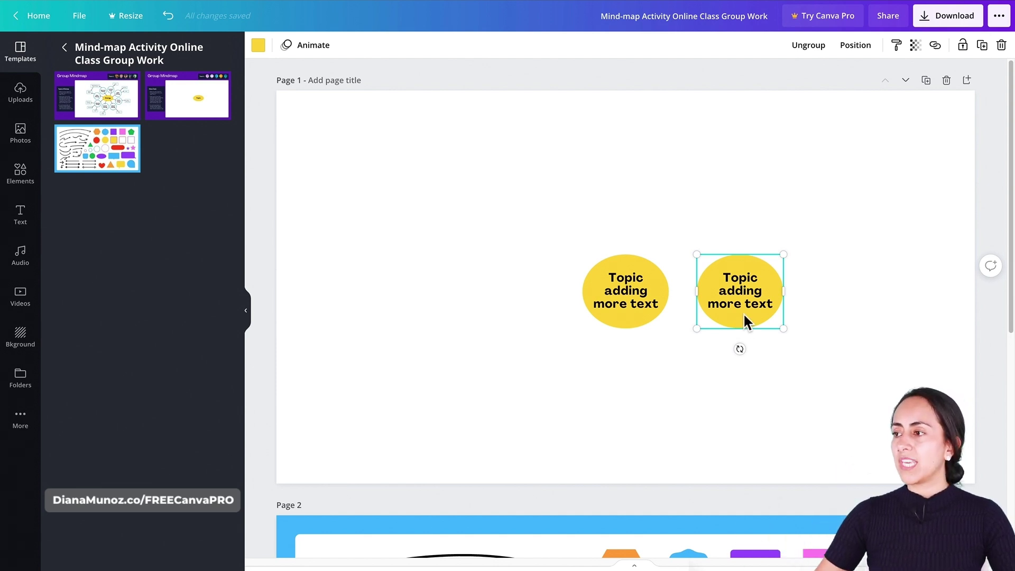
{"action": "left_click_drag", "start_coordinate": [743, 313], "coordinate": [811, 243]}
{"action": "left_click_drag", "start_coordinate": [842, 351], "coordinate": [766, 204]}
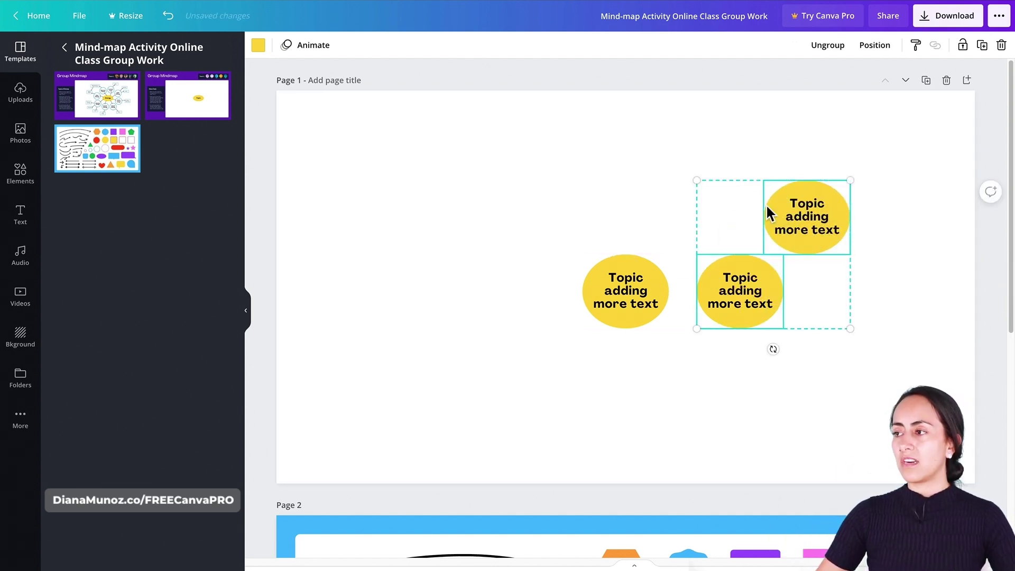
{"action": "key", "text": "Delete"}
Step: Ungroup the topic ellipse from its text and place a copy of the text alone to the right of the ellipse
{"action": "double_click", "coordinate": [628, 292]}
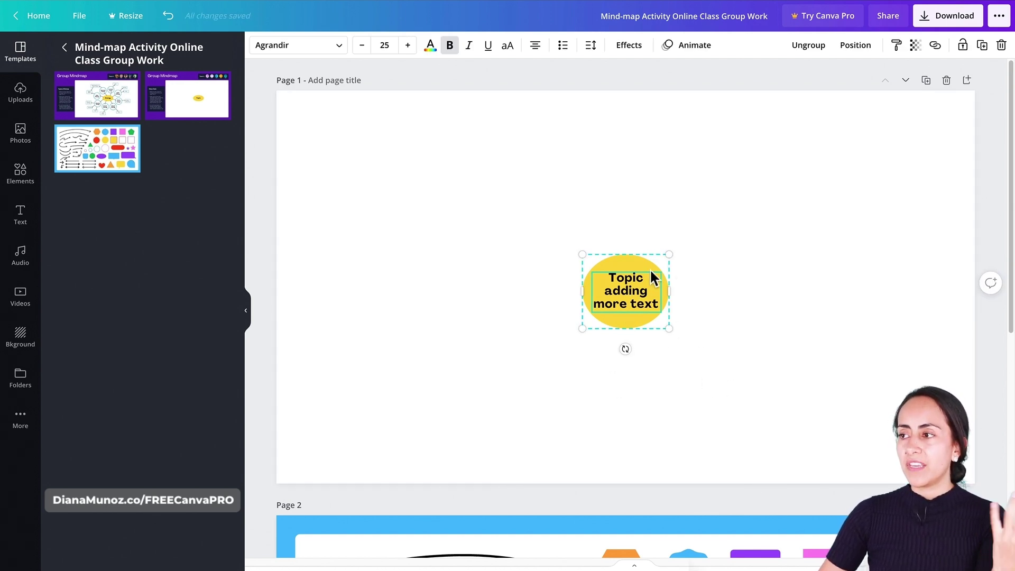
{"action": "left_click", "coordinate": [809, 45]}
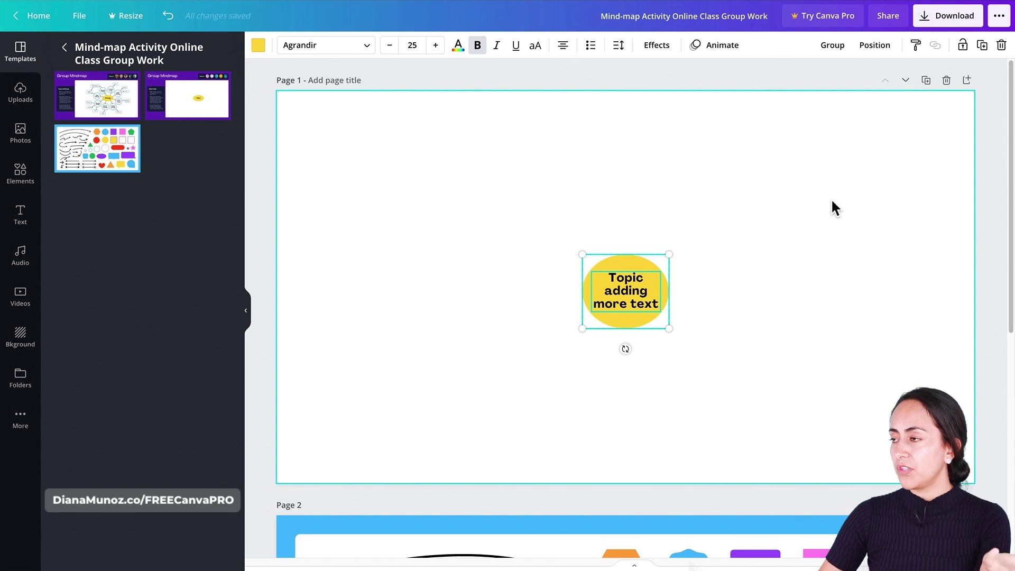
{"action": "left_click", "coordinate": [675, 283]}
{"action": "left_click_drag", "start_coordinate": [747, 257], "coordinate": [740, 309]}
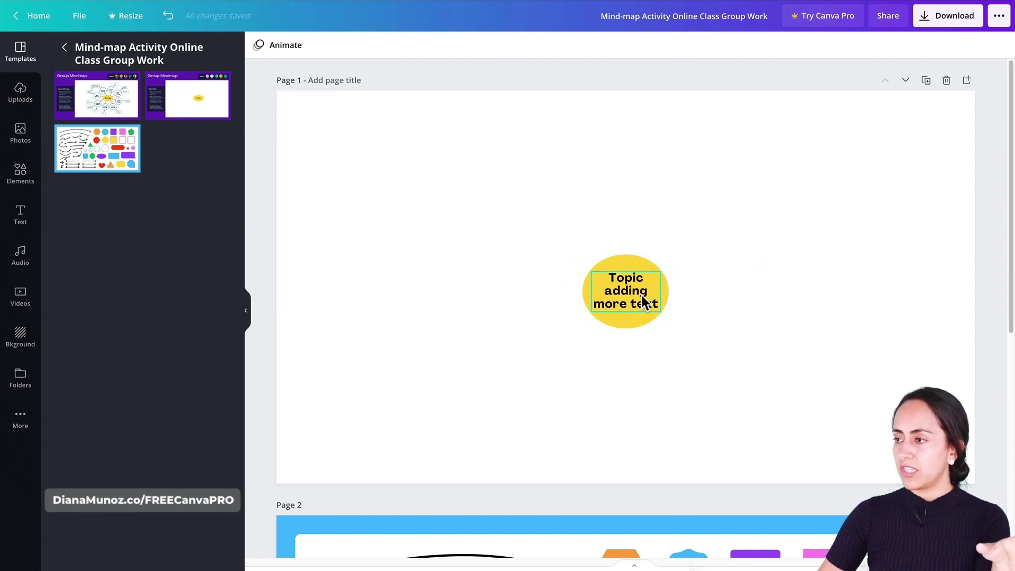
{"action": "left_click_drag", "start_coordinate": [646, 302], "coordinate": [772, 288]}
{"action": "left_click", "coordinate": [823, 311]}
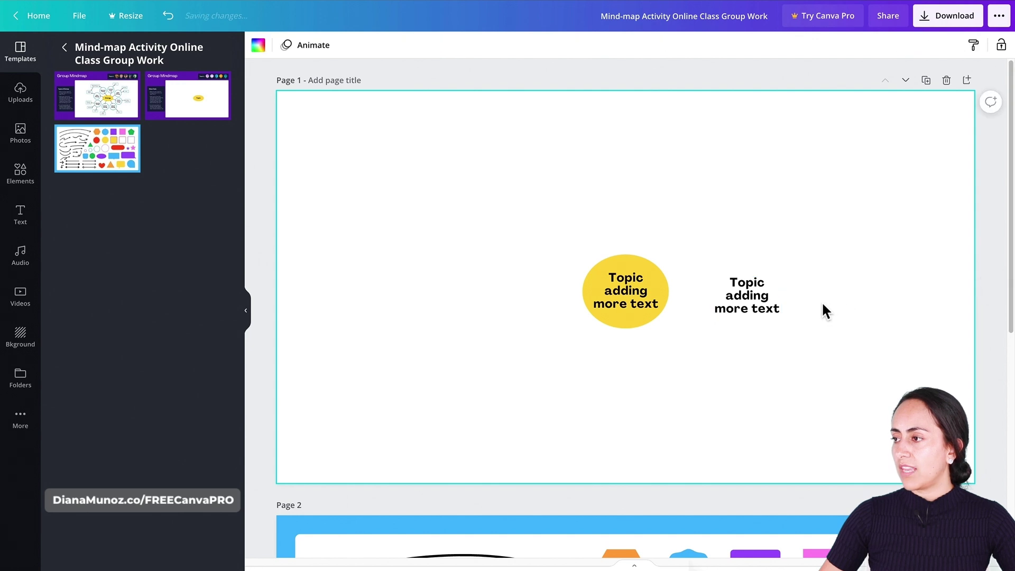
Step: Change the copied text to "adding" and duplicate it below with the text "ideas"
{"action": "left_click", "coordinate": [770, 301]}
{"action": "type", "text": "adding"}
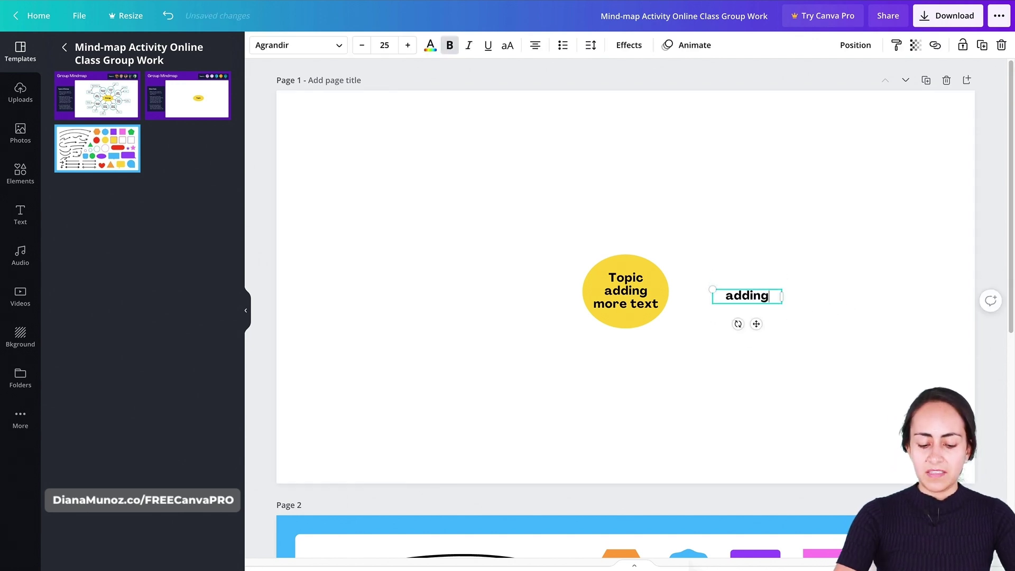
{"action": "left_click", "coordinate": [771, 312]}
{"action": "left_click_drag", "start_coordinate": [756, 296], "coordinate": [744, 380]}
{"action": "double_click", "coordinate": [729, 381]}
{"action": "type", "text": "ideas"}
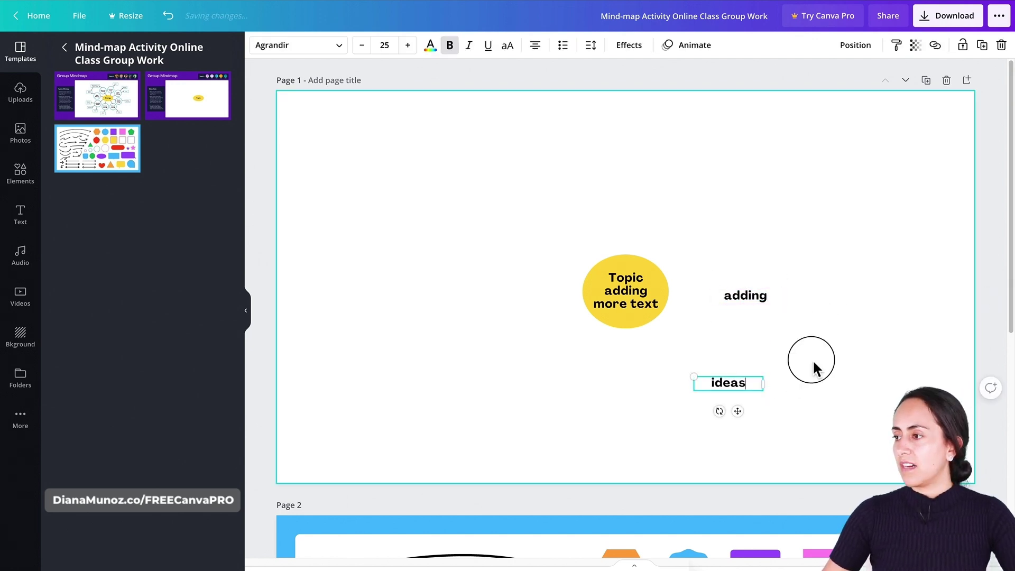
{"action": "left_click", "coordinate": [811, 358]}
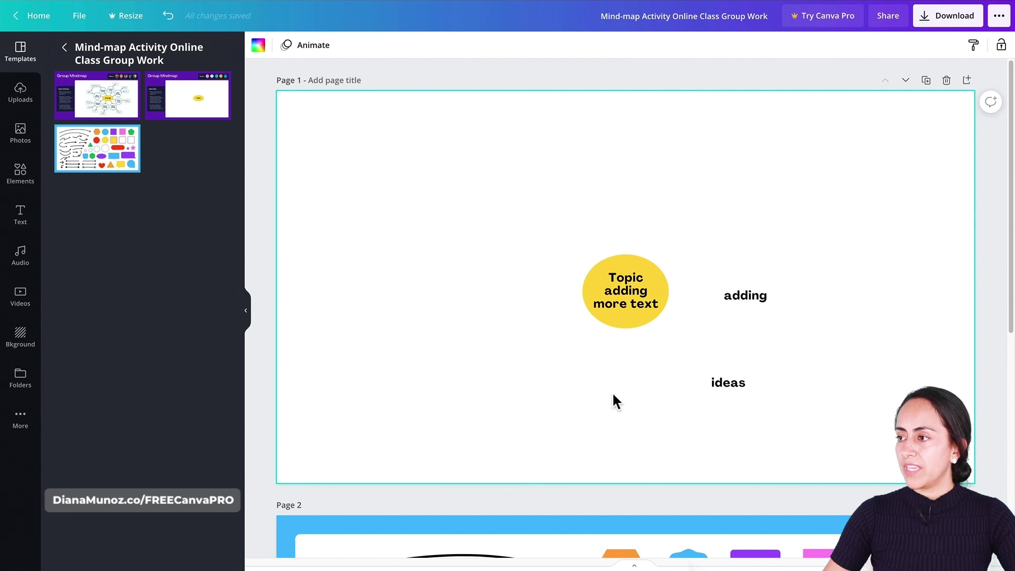
Step: Delete the two loose texts "adding" and "ideas" and group the topic text with the yellow ellipse again
{"action": "left_click_drag", "start_coordinate": [697, 401], "coordinate": [782, 294]}
{"action": "key", "text": "Delete"}
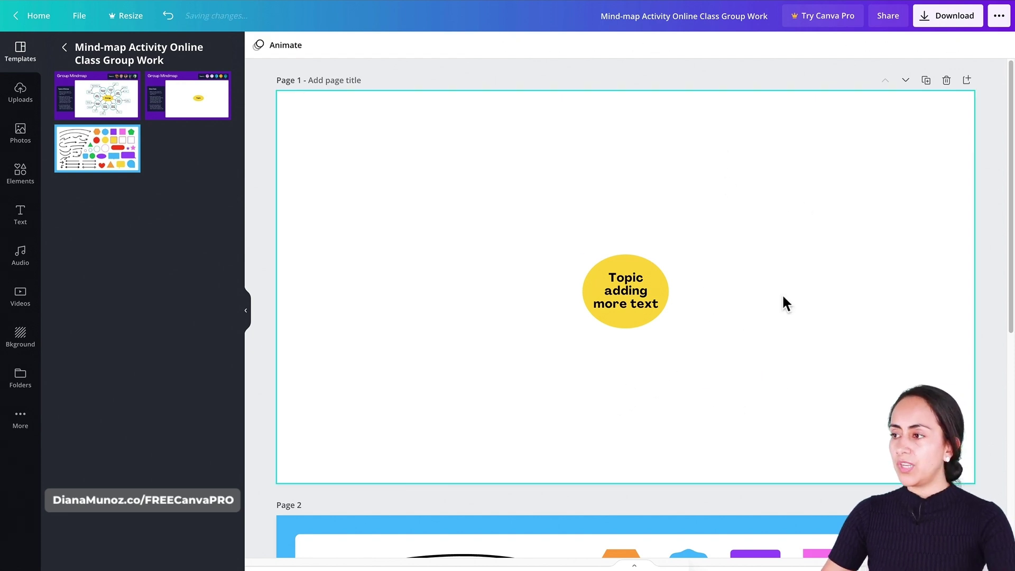
{"action": "left_click", "coordinate": [659, 304]}
{"action": "left_click", "coordinate": [649, 294]}
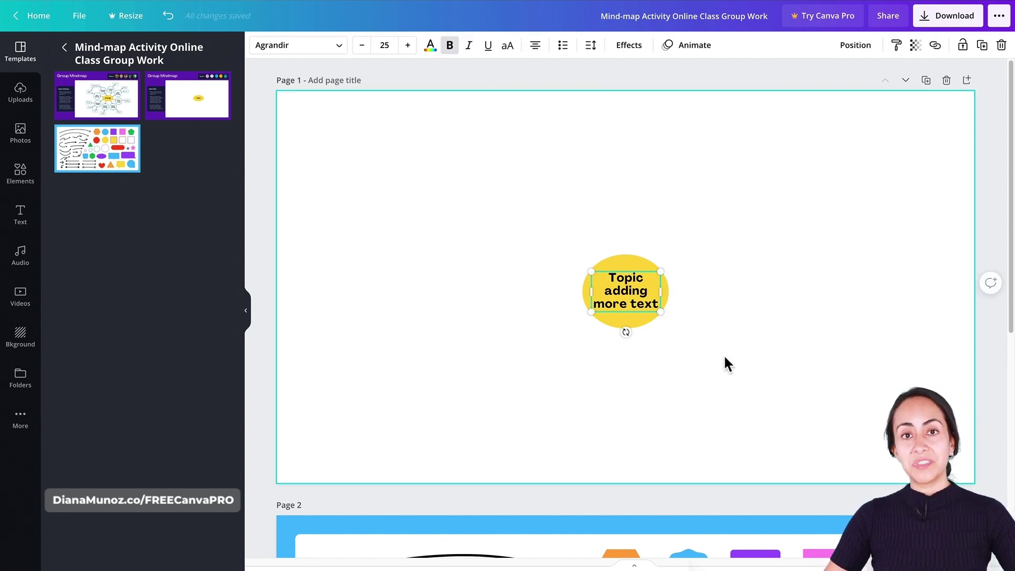
{"action": "left_click_drag", "start_coordinate": [723, 359], "coordinate": [619, 254]}
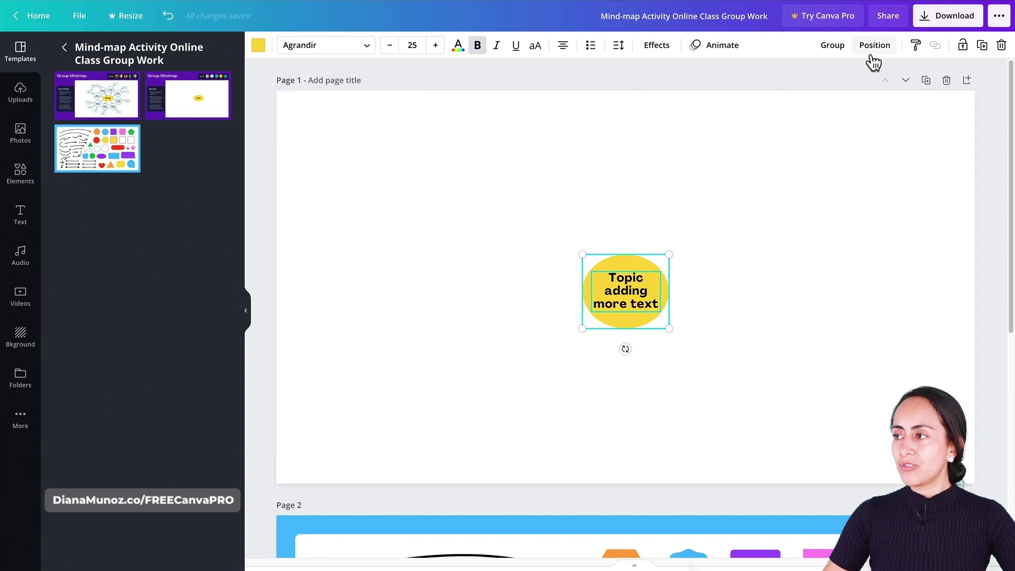
{"action": "left_click", "coordinate": [834, 46]}
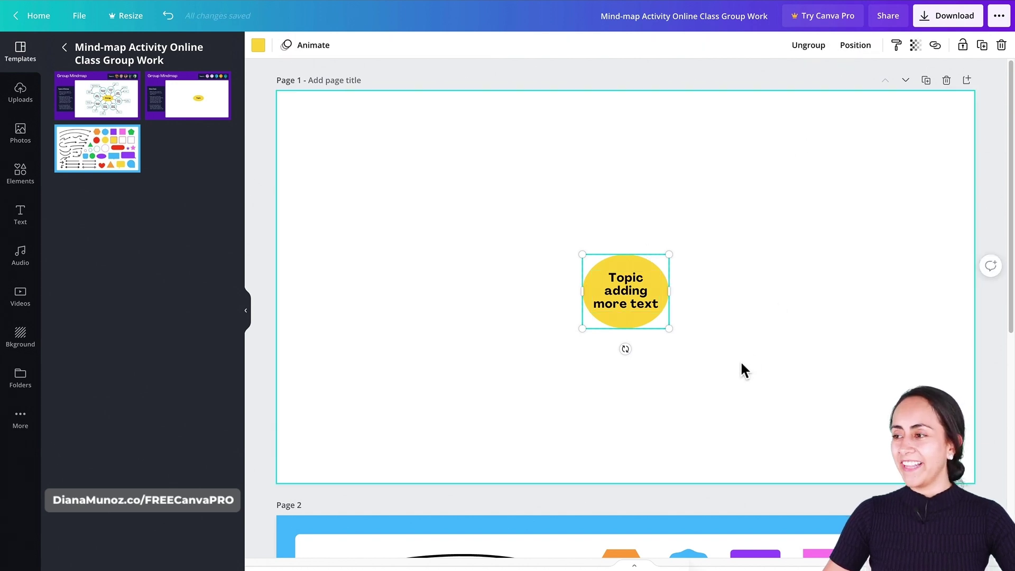
Step: Replace the text in the grouped ellipse with "How to make money with Canva"
{"action": "double_click", "coordinate": [625, 290]}
{"action": "key", "text": "ctrl+a"}
{"action": "type", "text": "how to make m"}
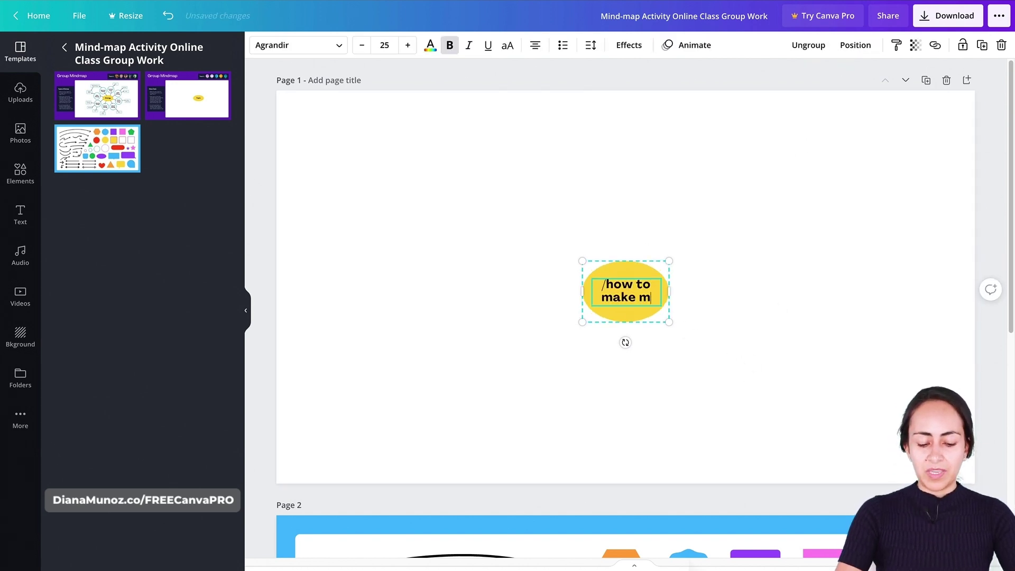
{"action": "type", "text": "oney with Canva"}
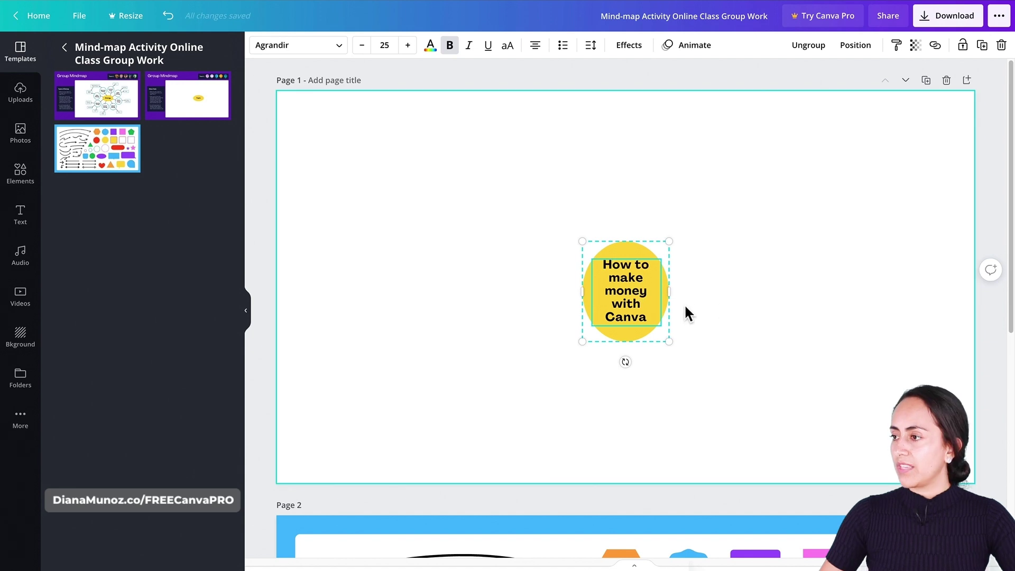
Step: Widen the central topic ellipse to about 323 wide and centre it on the page
{"action": "left_click_drag", "start_coordinate": [669, 291], "coordinate": [713, 307]}
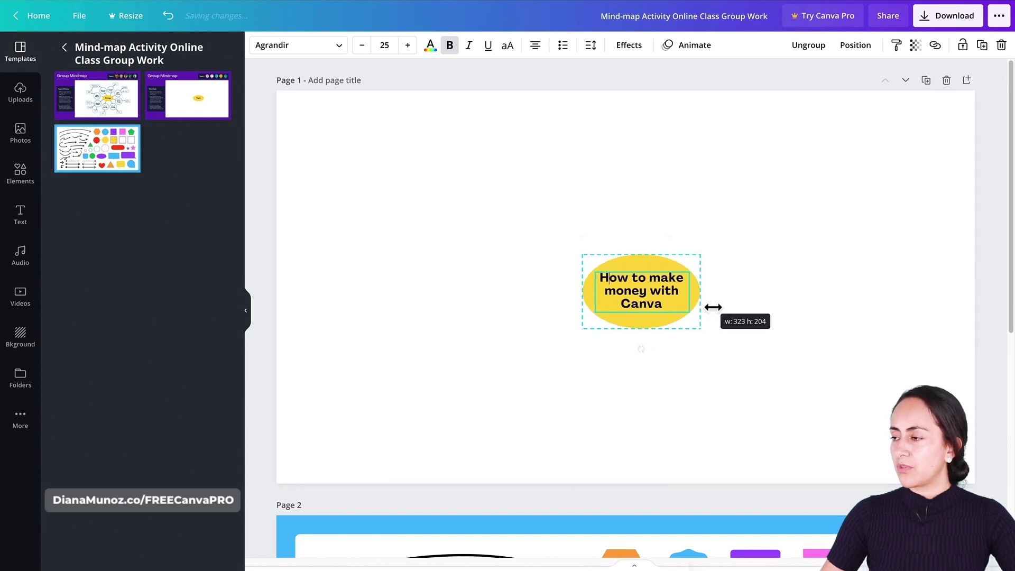
{"action": "left_click", "coordinate": [771, 328]}
{"action": "mouse_move", "coordinate": [660, 284]}
{"action": "left_mouse_down"}
{"action": "mouse_move", "coordinate": [638, 280]}
{"action": "mouse_move", "coordinate": [648, 283]}
{"action": "left_mouse_up"}
{"action": "left_click", "coordinate": [834, 339]}
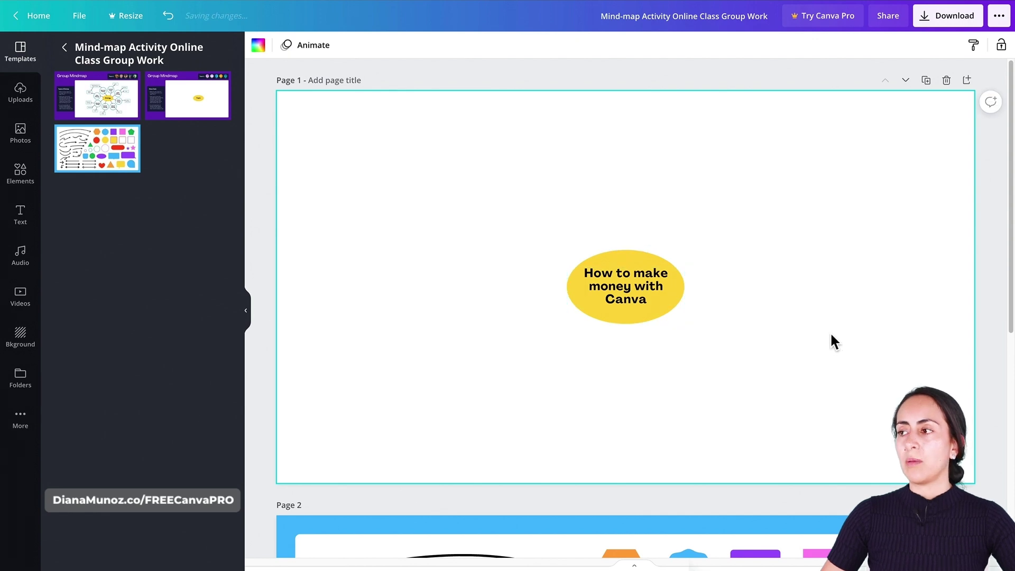
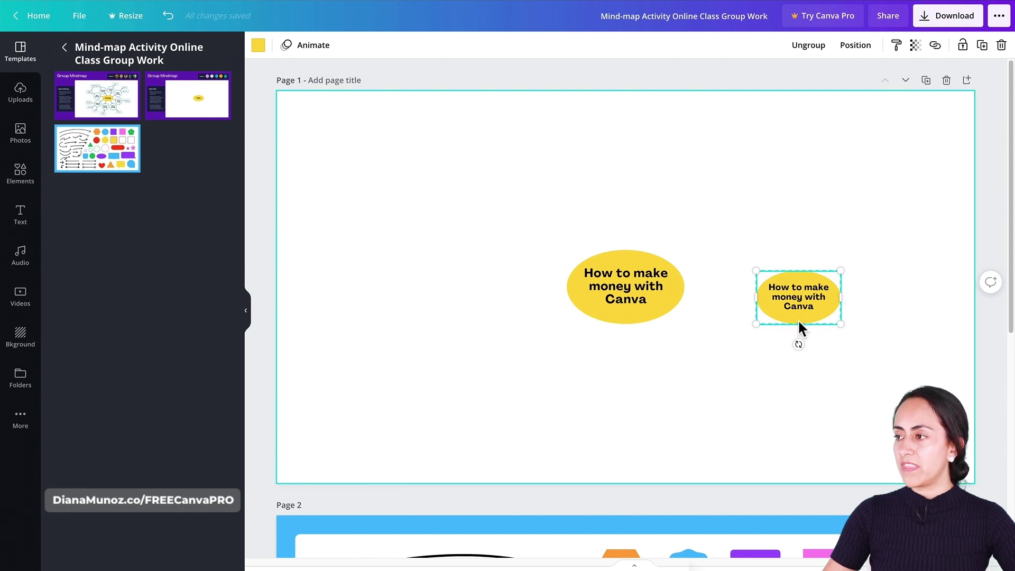
Step: Change the colour of the smaller ellipse copy to the document's pink and ungroup it from its text
{"action": "left_click", "coordinate": [258, 45]}
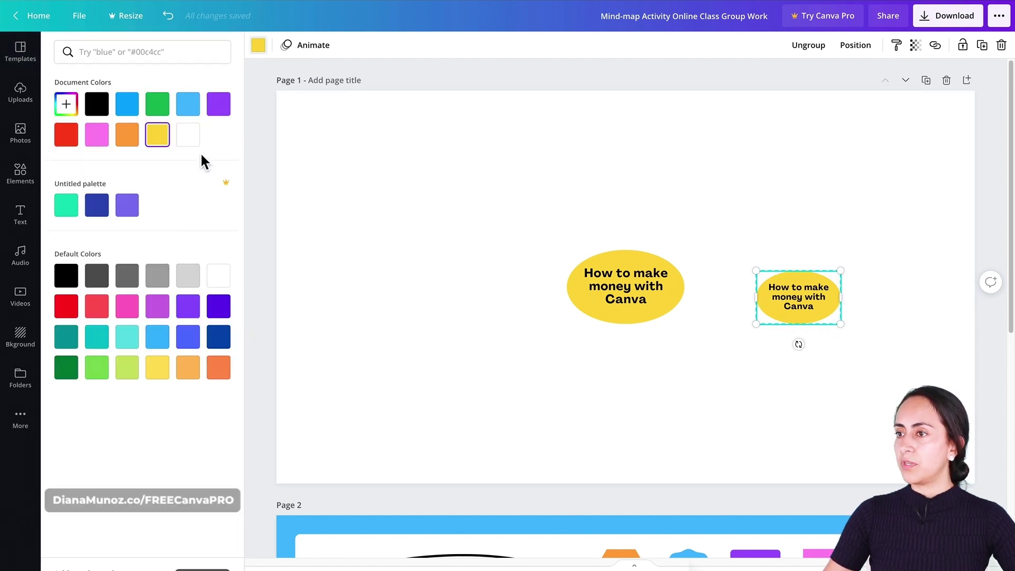
{"action": "left_click", "coordinate": [112, 136]}
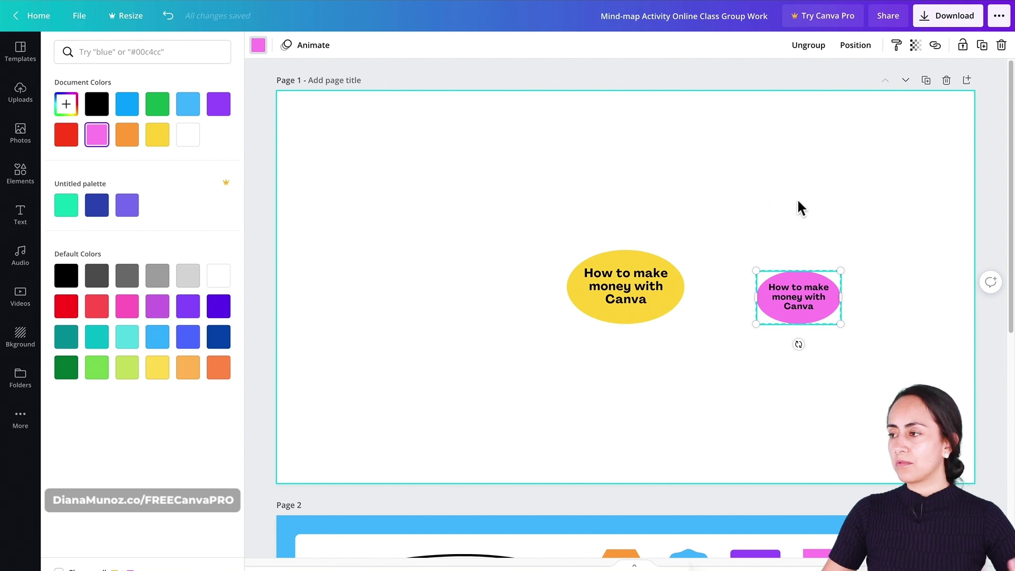
{"action": "left_click", "coordinate": [820, 48]}
{"action": "left_click", "coordinate": [817, 45]}
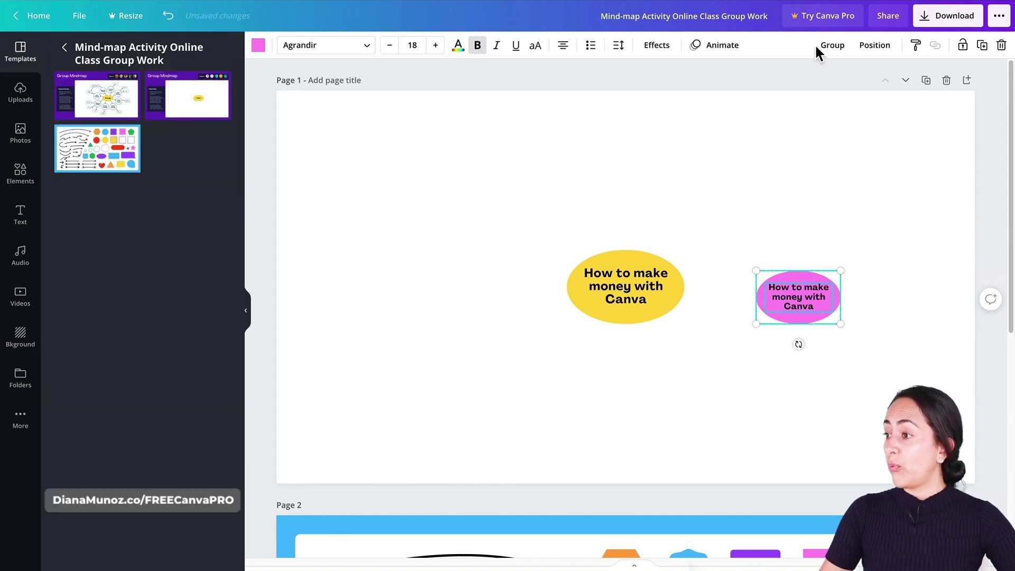
{"action": "left_click", "coordinate": [911, 225]}
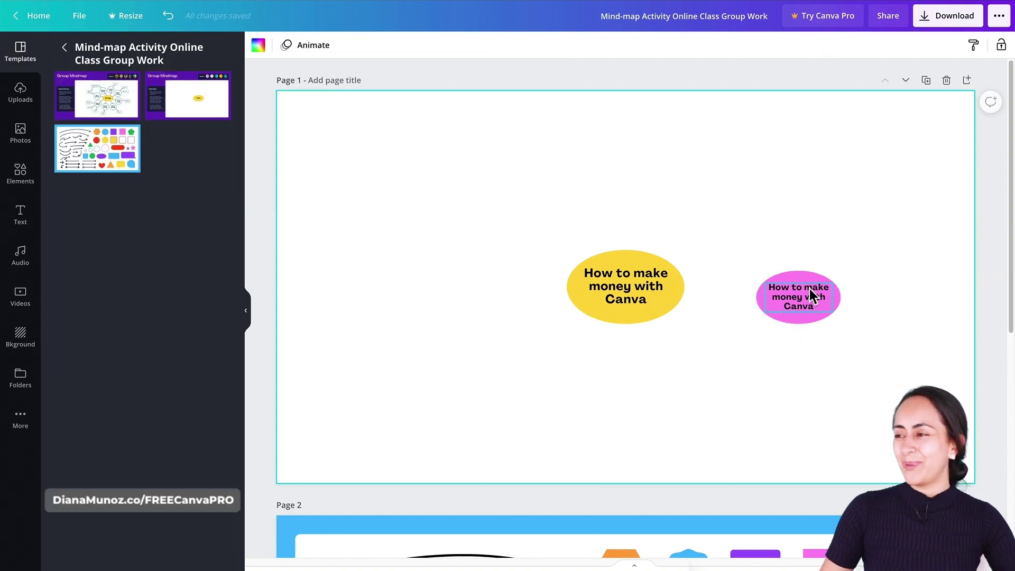
Step: Copy the solid purple square from page 2 to page 1 and widen it into a rectangle just above the pink ellipse
{"action": "left_click_drag", "start_coordinate": [800, 291], "coordinate": [811, 292]}
{"action": "scroll", "coordinate": [823, 437], "scroll_direction": "down", "scroll_amount": 4}
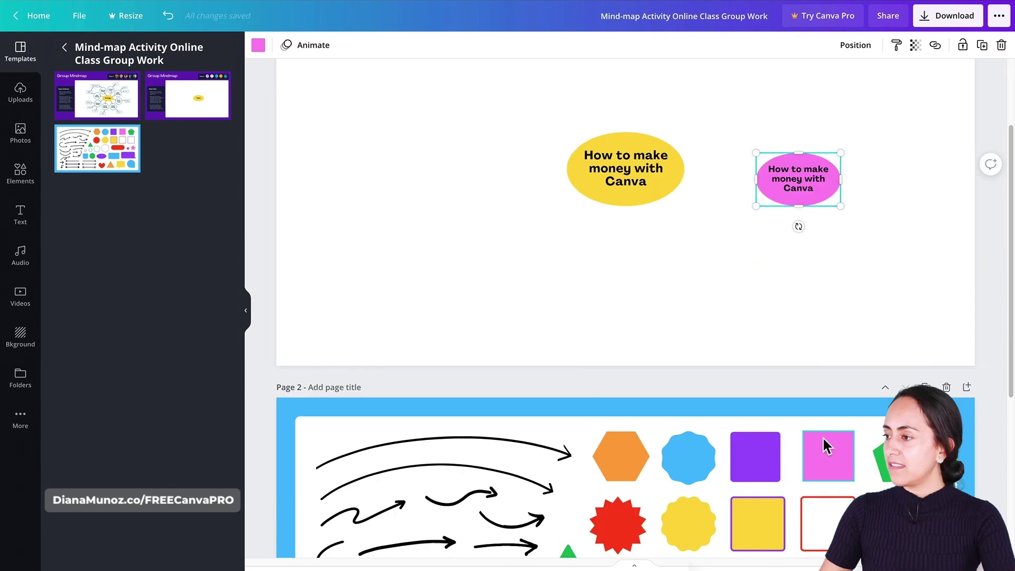
{"action": "scroll", "coordinate": [823, 436], "scroll_direction": "down", "scroll_amount": 3}
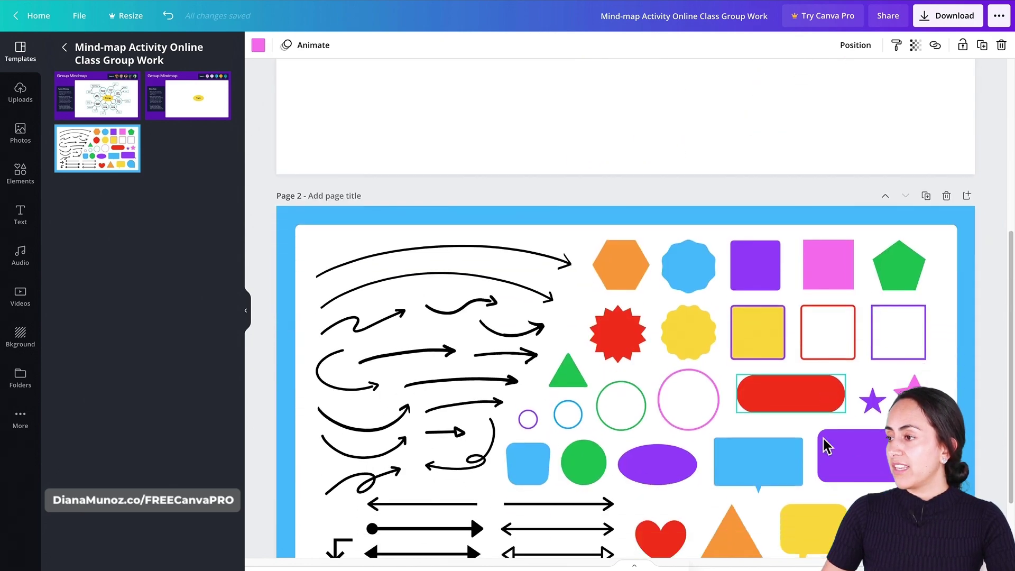
{"action": "scroll", "coordinate": [825, 437], "scroll_direction": "down", "scroll_amount": 3}
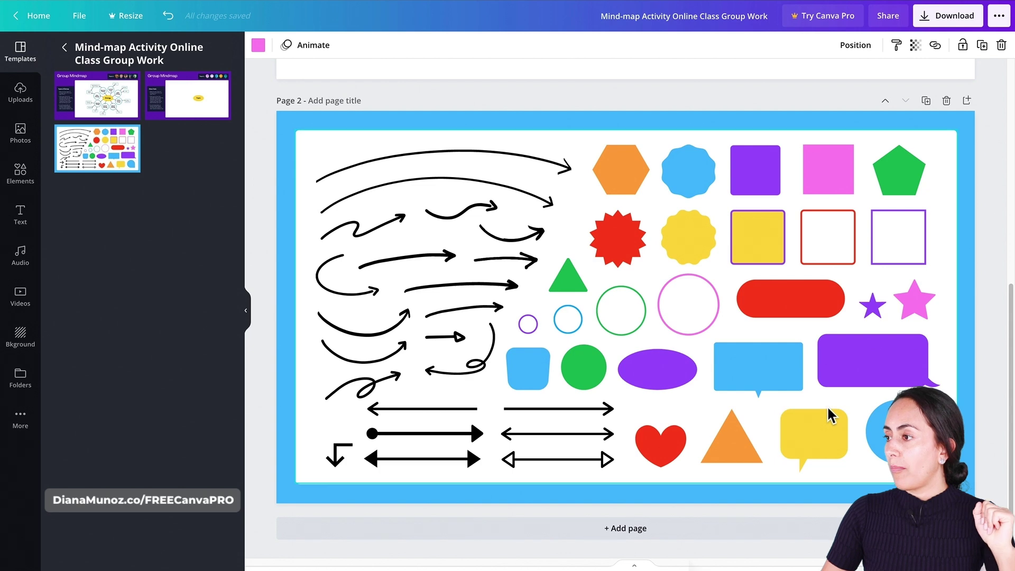
{"action": "left_click", "coordinate": [764, 170]}
{"action": "scroll", "coordinate": [865, 400], "scroll_direction": "up", "scroll_amount": 5}
{"action": "scroll", "coordinate": [838, 305], "scroll_direction": "up", "scroll_amount": 3}
{"action": "key", "text": "ctrl+v"}
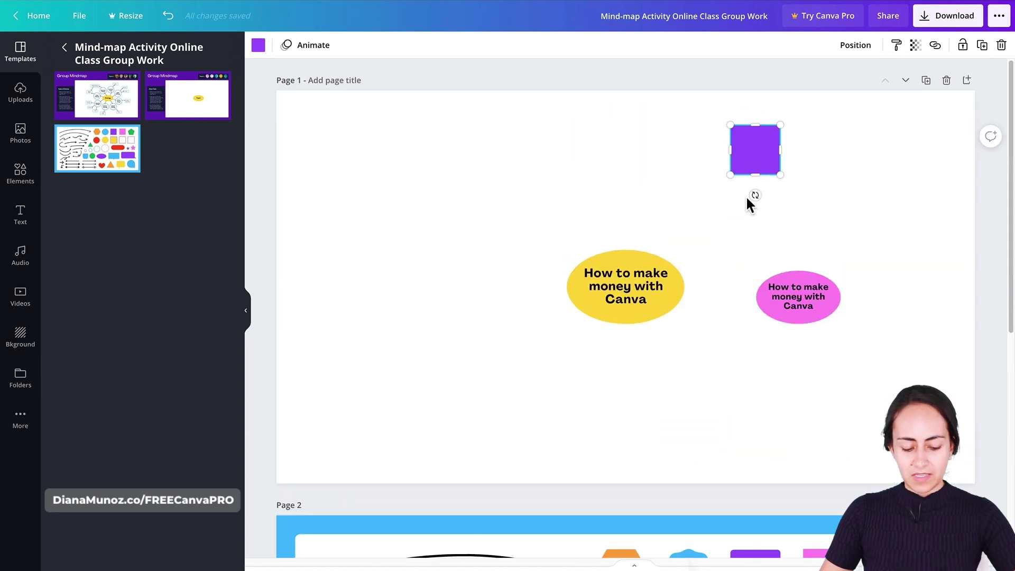
{"action": "left_click_drag", "start_coordinate": [781, 150], "coordinate": [815, 253]}
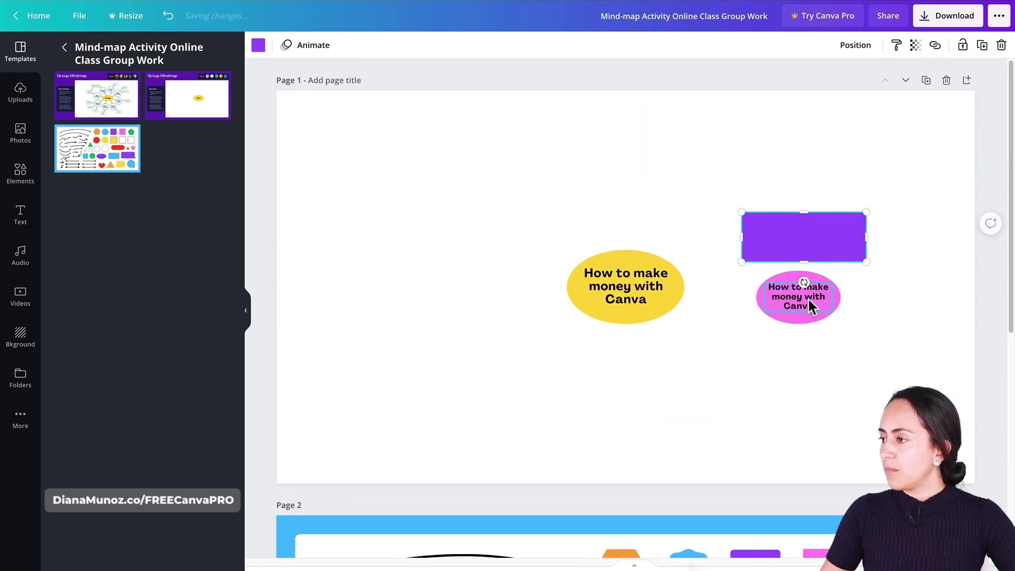
Step: Move the pink ellipse's text onto the purple rectangle, bringing it forward and colouring it white
{"action": "left_click_drag", "start_coordinate": [807, 301], "coordinate": [807, 242]}
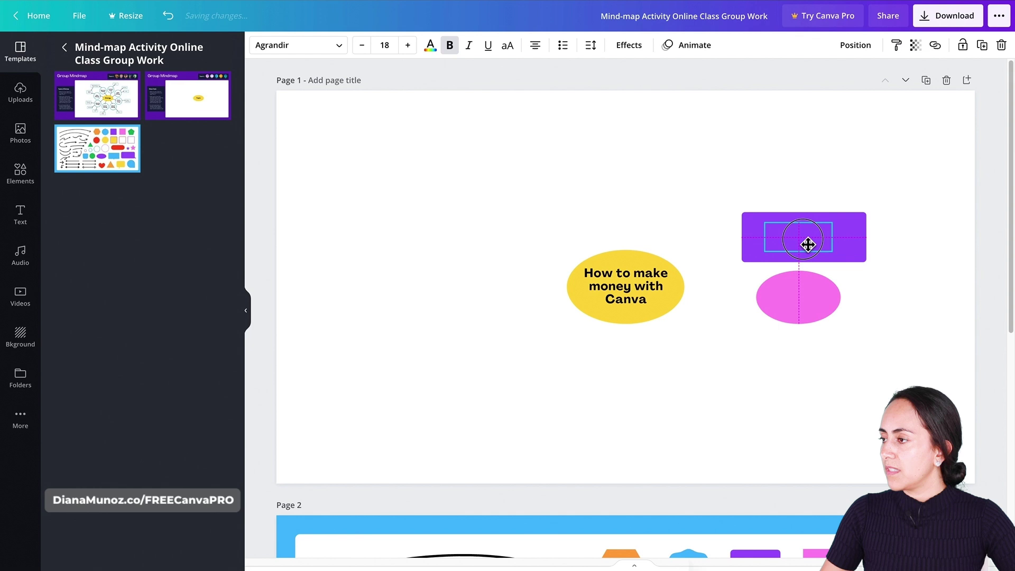
{"action": "left_click", "coordinate": [855, 50]}
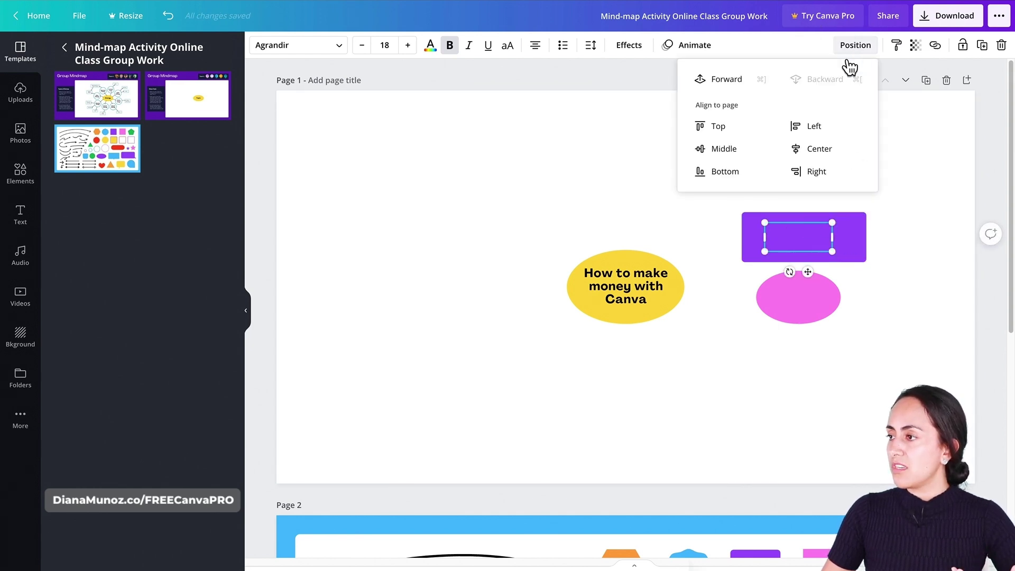
{"action": "left_click", "coordinate": [724, 80]}
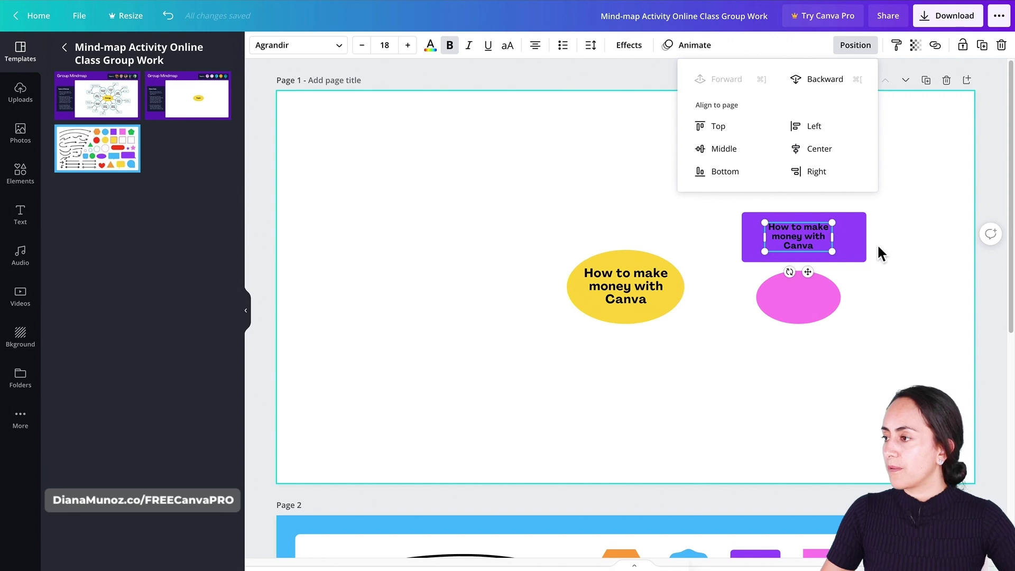
{"action": "left_click", "coordinate": [431, 47]}
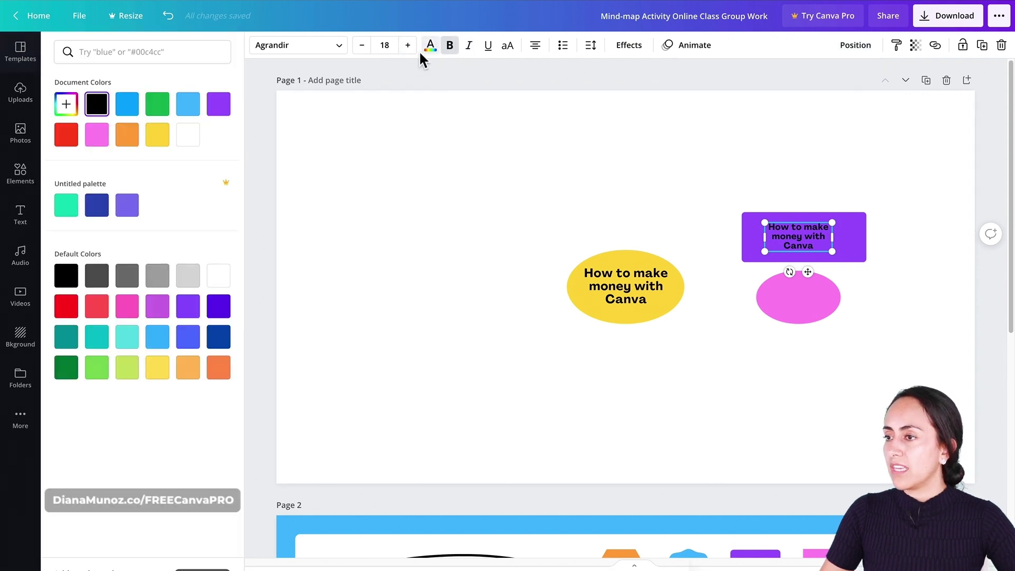
{"action": "left_click", "coordinate": [189, 139]}
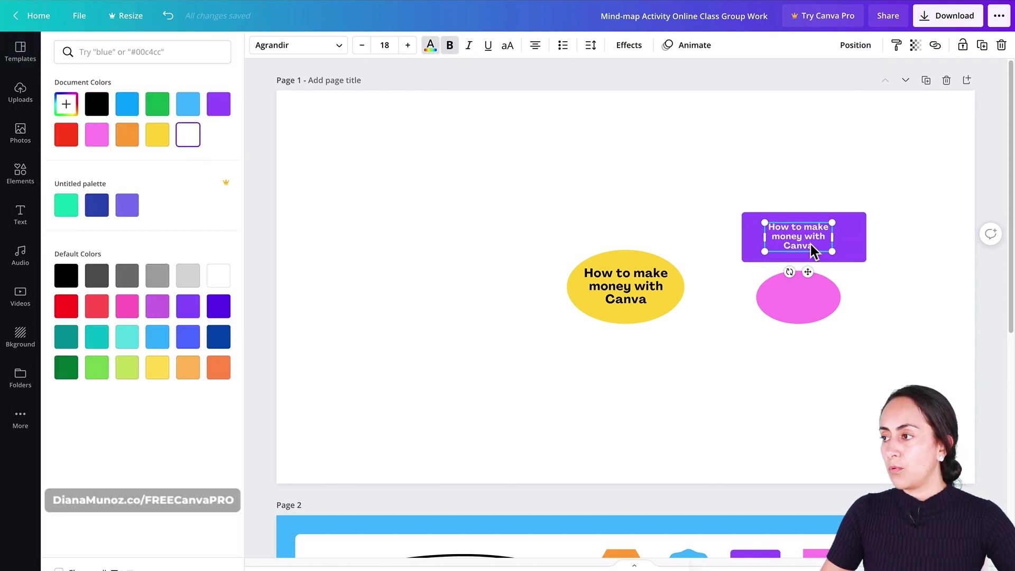
Step: Narrow the purple rectangle to fit its text more closely and delete the empty pink ellipse
{"action": "left_click", "coordinate": [851, 227]}
{"action": "left_click_drag", "start_coordinate": [866, 242], "coordinate": [841, 246]}
{"action": "left_click", "coordinate": [805, 295]}
{"action": "key", "text": "Delete"}
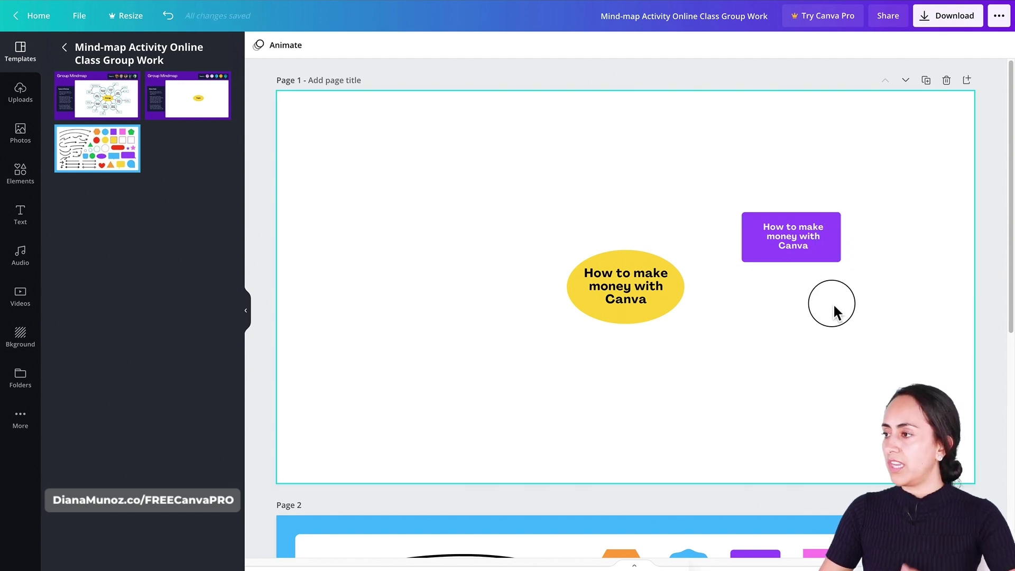
Step: Centre the white text within the purple rectangle and group the two elements
{"action": "left_click_drag", "start_coordinate": [833, 307], "coordinate": [881, 59]}
{"action": "left_click", "coordinate": [875, 45]}
{"action": "left_click", "coordinate": [863, 159]}
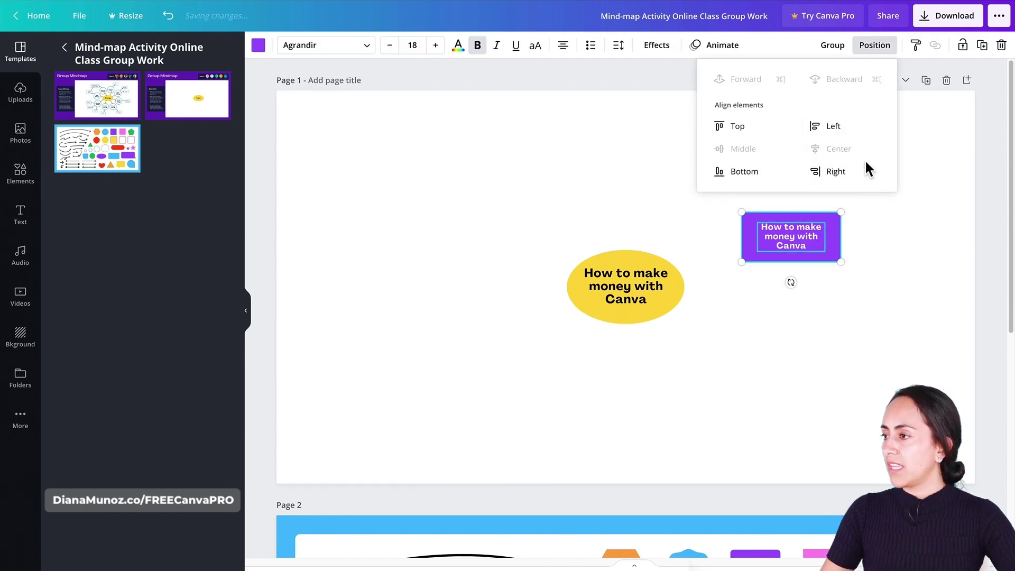
{"action": "left_click", "coordinate": [892, 250]}
{"action": "left_click", "coordinate": [811, 233]}
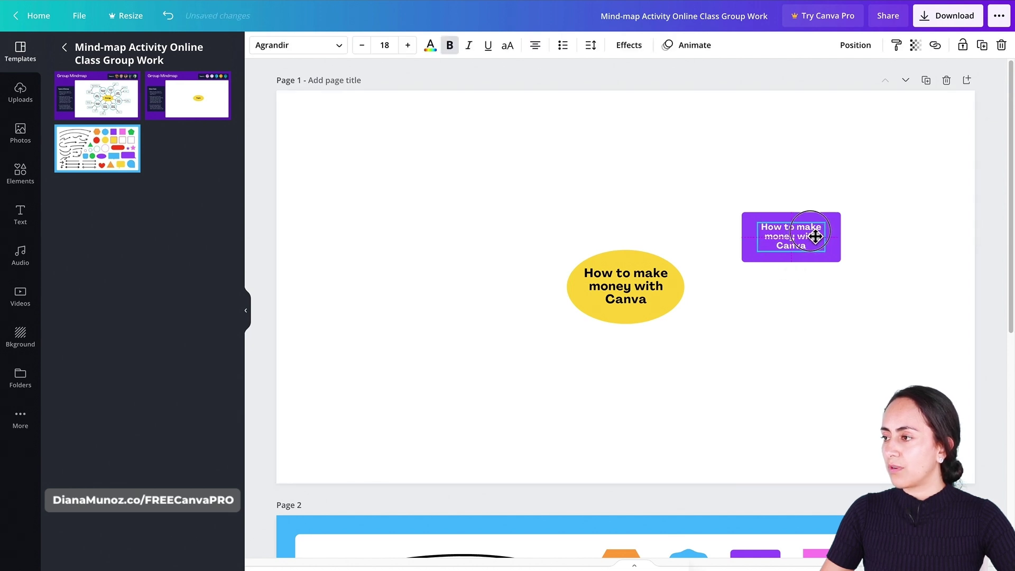
{"action": "left_click", "coordinate": [834, 253], "text": "shift"}
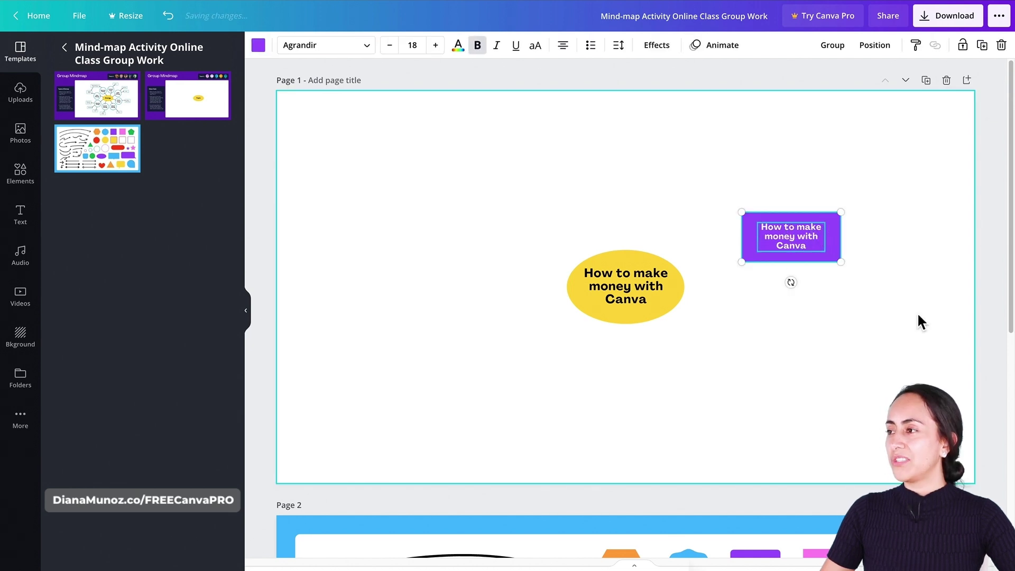
{"action": "left_click", "coordinate": [879, 58]}
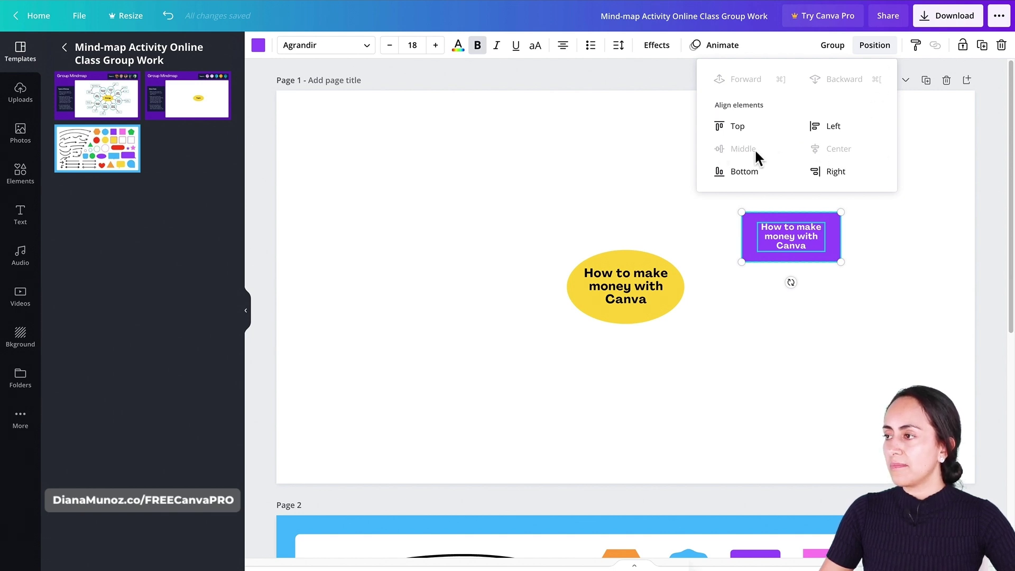
{"action": "left_click", "coordinate": [844, 55]}
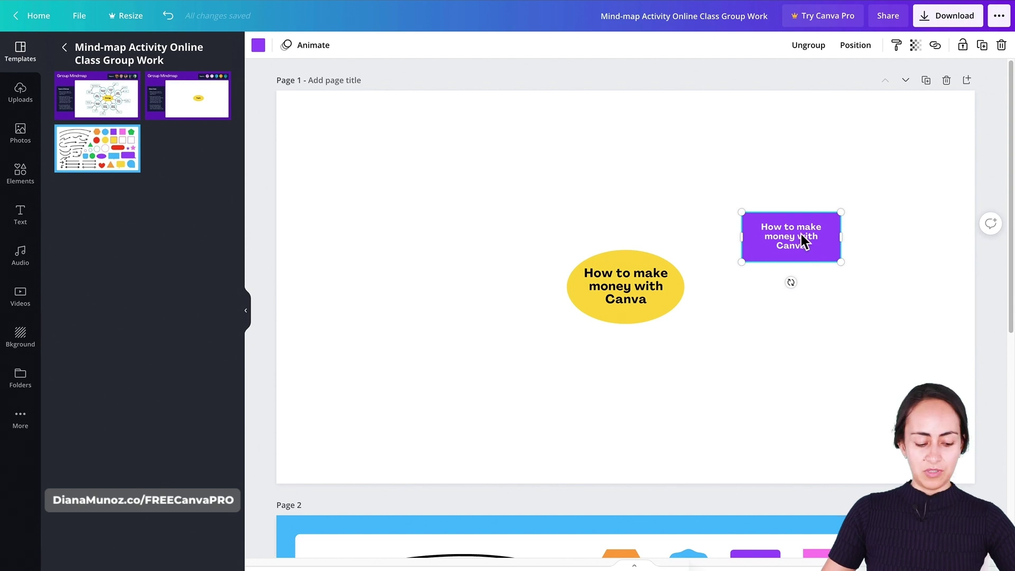
Step: Duplicate the purple box around the central topic and label the five boxes "Sell your services", "Sell templates", "Education", "Make your biz shine" and "Affiliate"
{"action": "left_click_drag", "start_coordinate": [804, 249], "coordinate": [791, 358]}
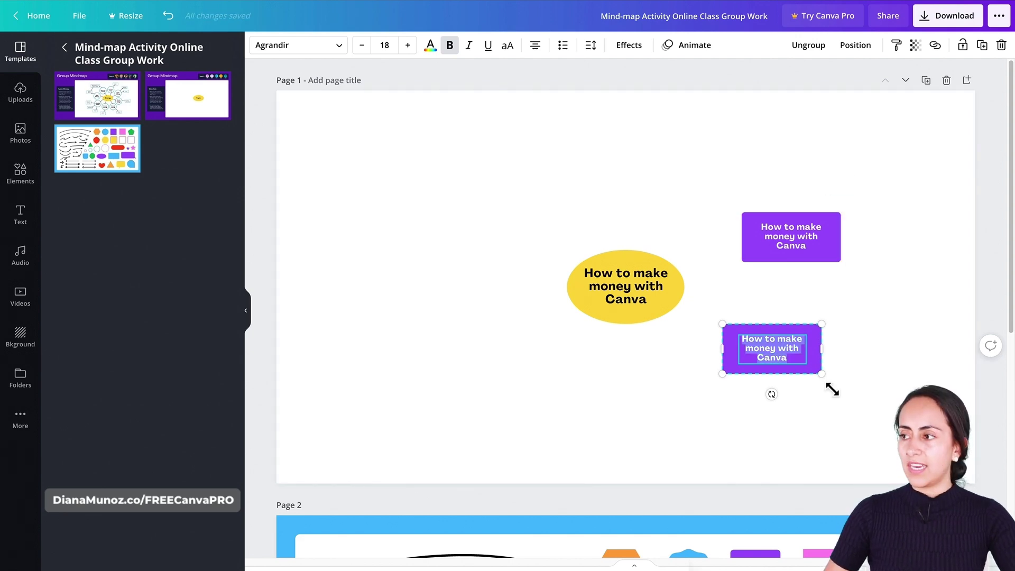
{"action": "key", "text": "ctrl+z"}
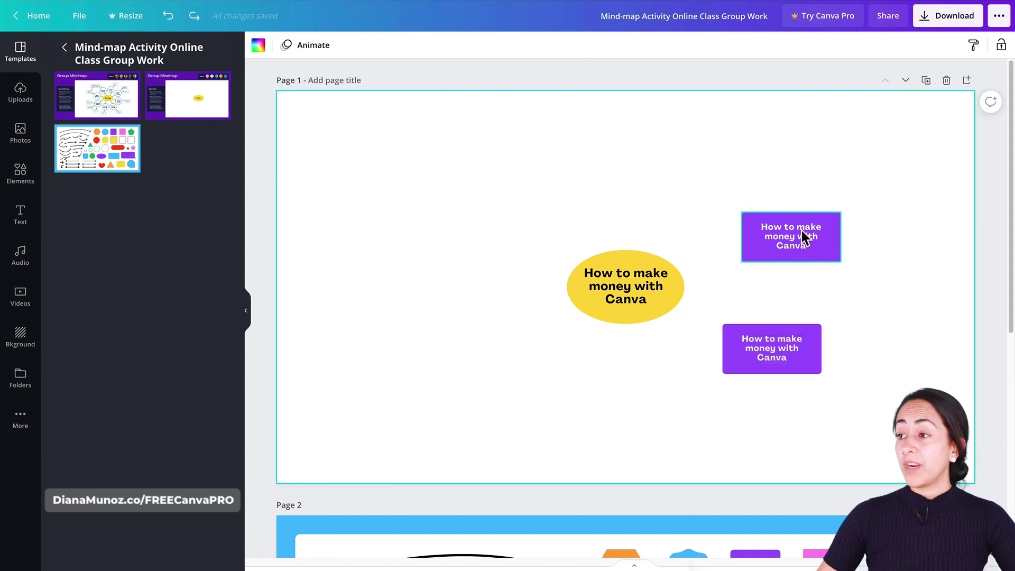
{"action": "left_click", "coordinate": [802, 231]}
{"action": "left_click", "coordinate": [814, 251]}
{"action": "left_click", "coordinate": [815, 251]}
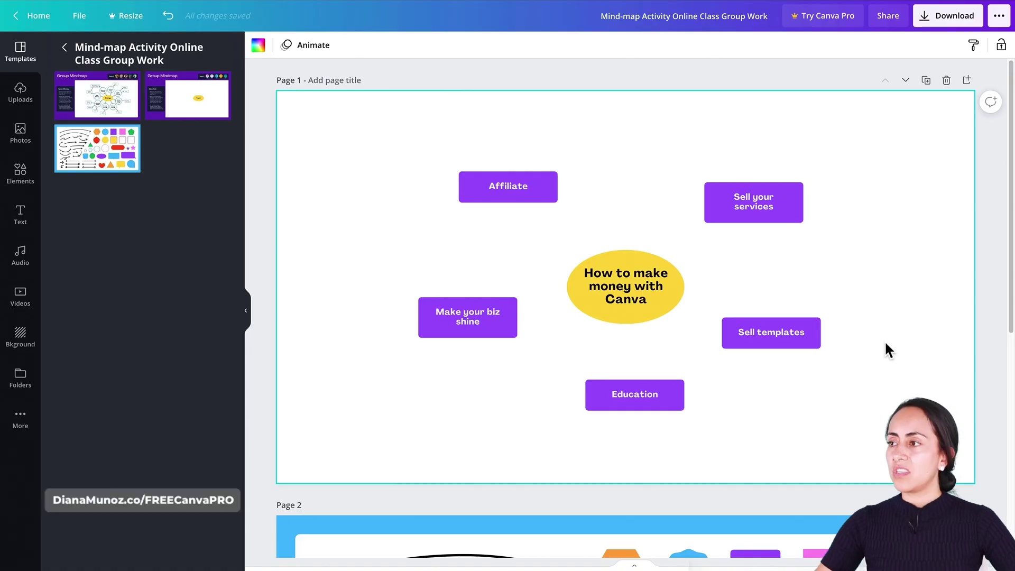
Step: Shift the central topic ellipse slightly left and the "Affiliate" box slightly down
{"action": "scroll", "coordinate": [873, 347], "scroll_direction": "down", "scroll_amount": 1}
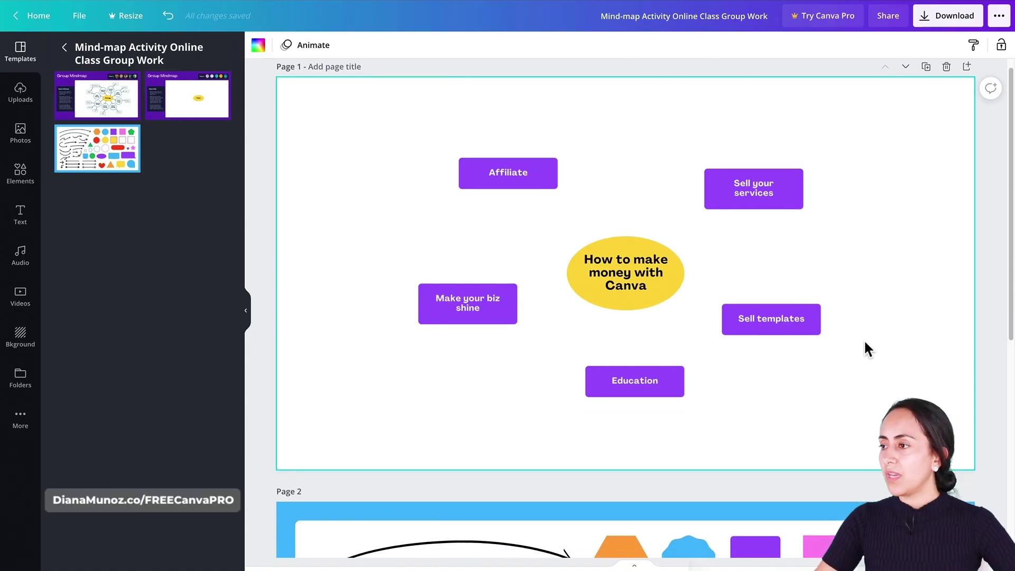
{"action": "scroll", "coordinate": [865, 342], "scroll_direction": "down", "scroll_amount": 1}
{"action": "left_click_drag", "start_coordinate": [609, 263], "coordinate": [604, 264]}
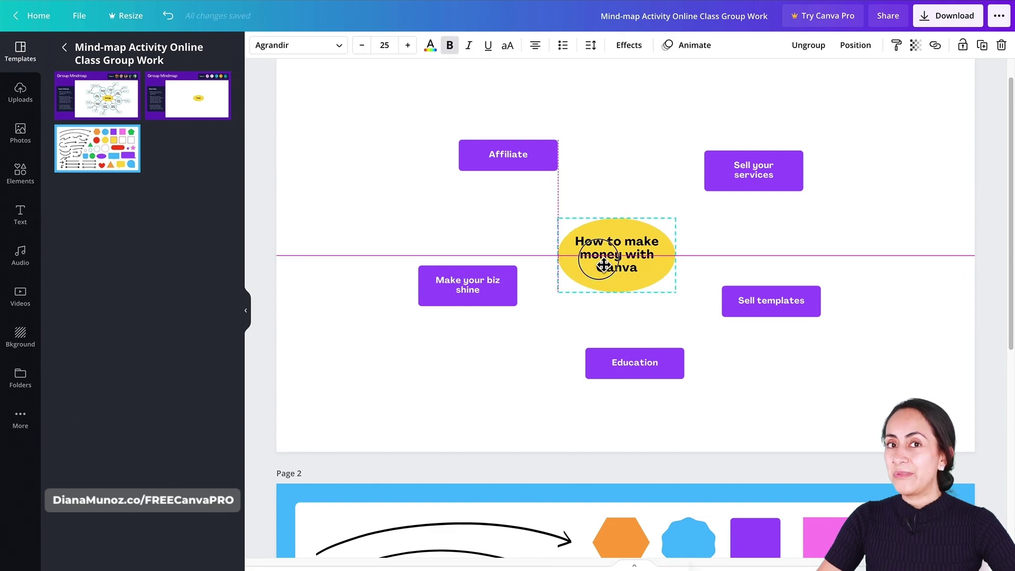
{"action": "scroll", "coordinate": [664, 306], "scroll_direction": "up", "scroll_amount": 2}
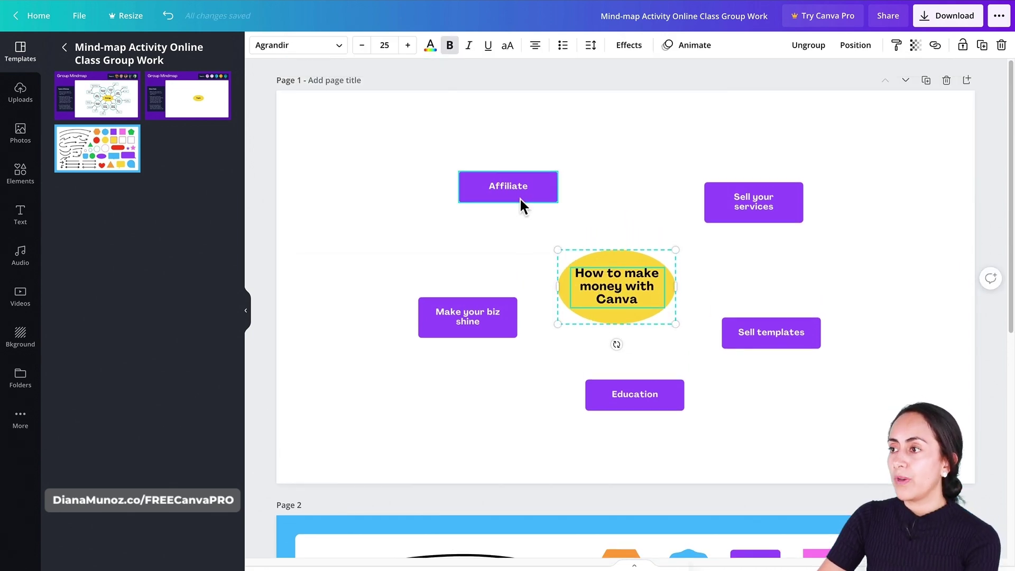
{"action": "left_click_drag", "start_coordinate": [520, 199], "coordinate": [522, 215]}
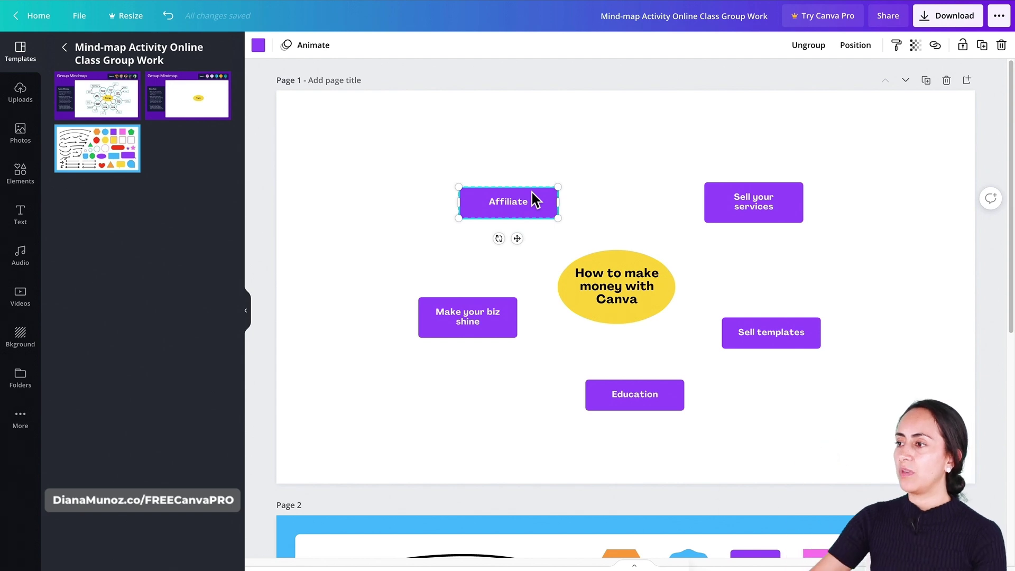
Step: Copy the short, slightly curved arrow above the small open-headed arrow on page 2 and paste it on page 1
{"action": "scroll", "coordinate": [925, 302], "scroll_direction": "down", "scroll_amount": 10}
{"action": "scroll", "coordinate": [926, 301], "scroll_direction": "up", "scroll_amount": 6}
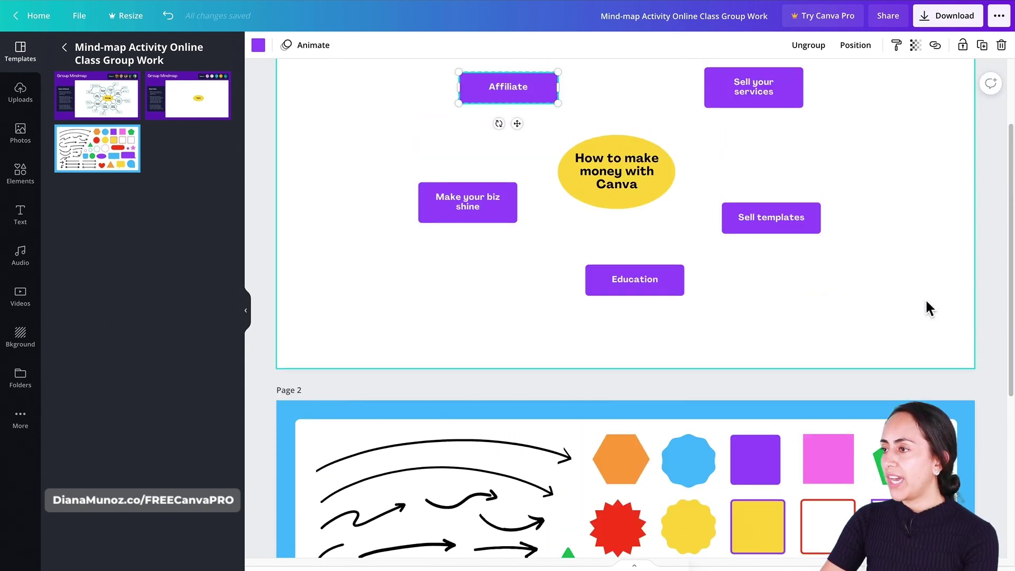
{"action": "scroll", "coordinate": [925, 298], "scroll_direction": "down", "scroll_amount": 1}
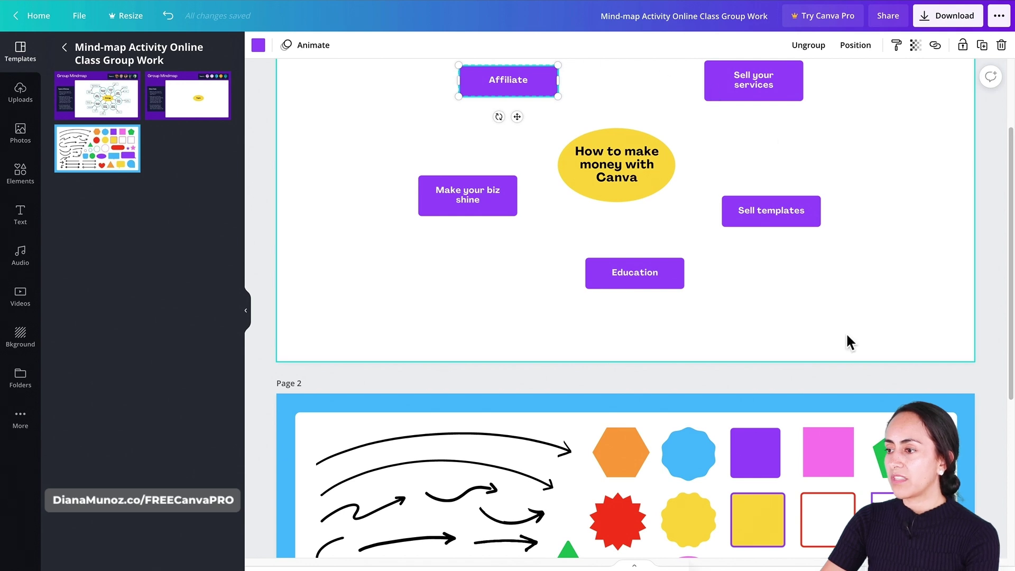
{"action": "scroll", "coordinate": [848, 340], "scroll_direction": "down", "scroll_amount": 2}
{"action": "scroll", "coordinate": [454, 468], "scroll_direction": "down", "scroll_amount": 1}
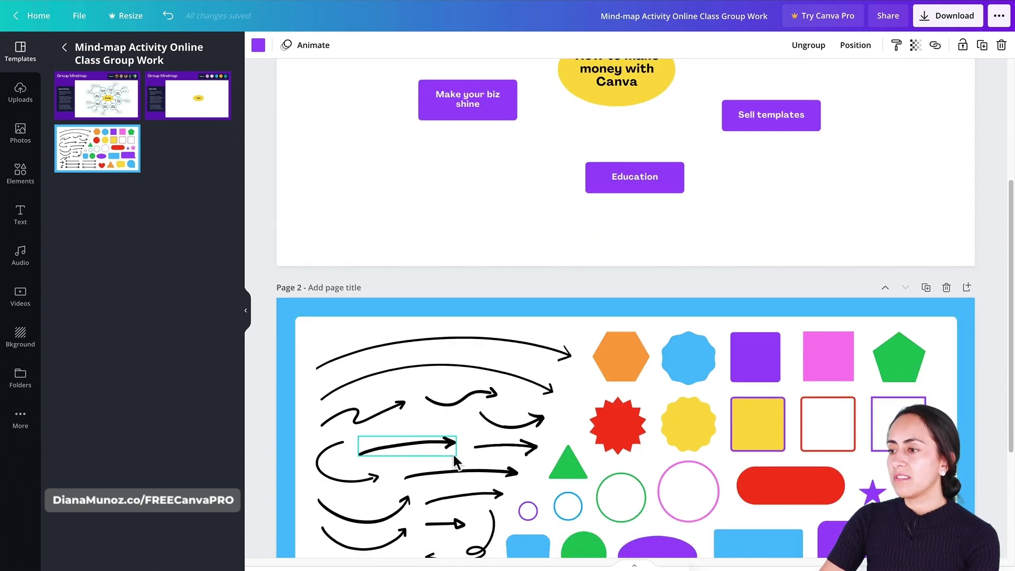
{"action": "scroll", "coordinate": [448, 464], "scroll_direction": "down", "scroll_amount": 2}
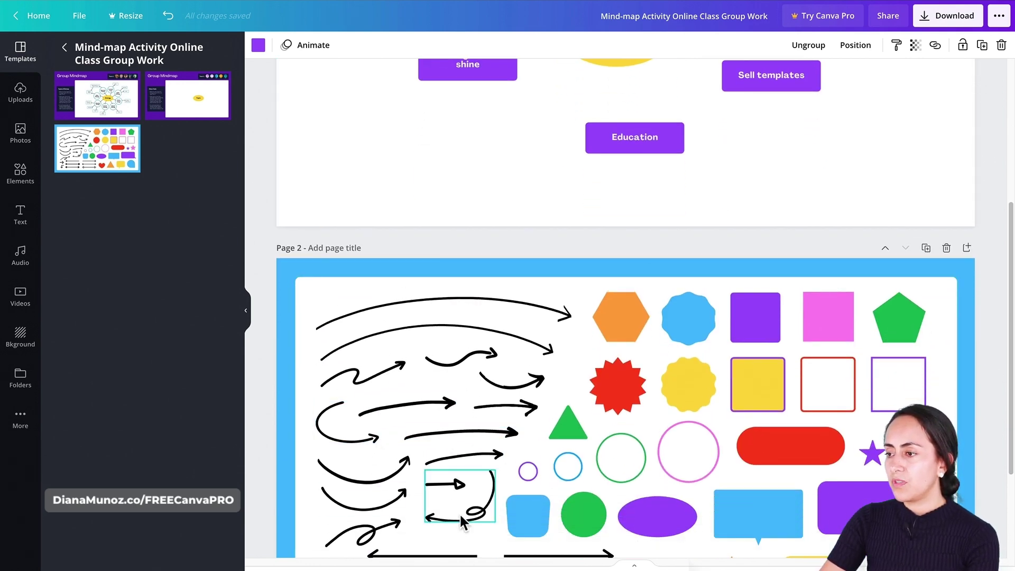
{"action": "scroll", "coordinate": [412, 471], "scroll_direction": "down", "scroll_amount": 1}
{"action": "scroll", "coordinate": [402, 467], "scroll_direction": "down", "scroll_amount": 3}
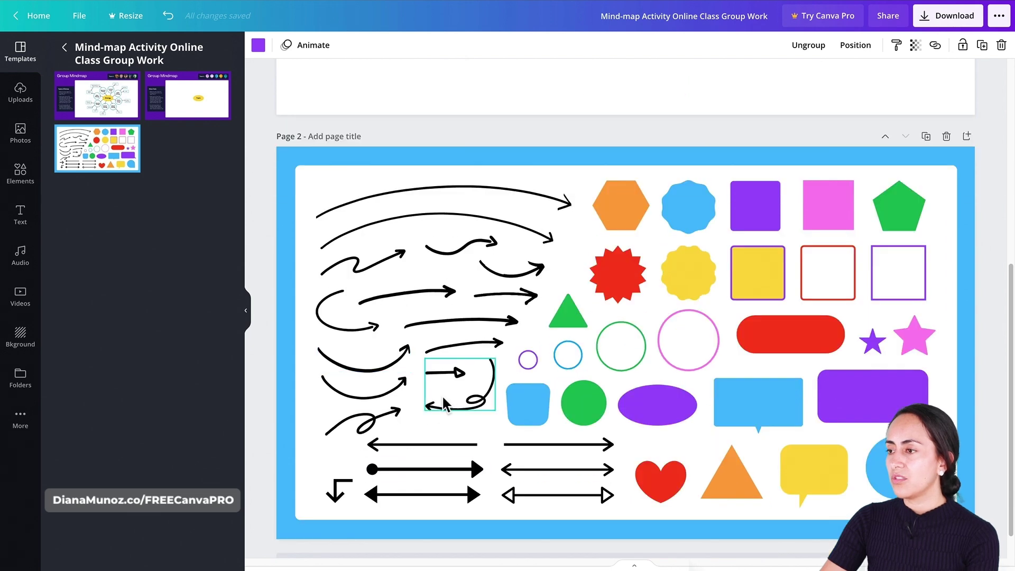
{"action": "left_click", "coordinate": [469, 360]}
{"action": "key", "text": "ctrl+c"}
{"action": "scroll", "coordinate": [492, 362], "scroll_direction": "up", "scroll_amount": 10}
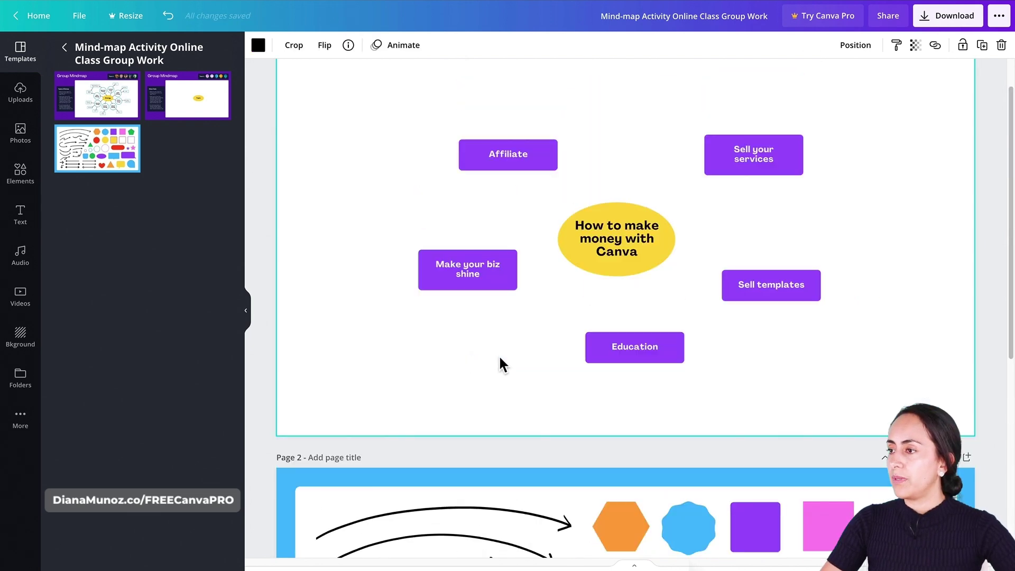
{"action": "key", "text": "ctrl+v"}
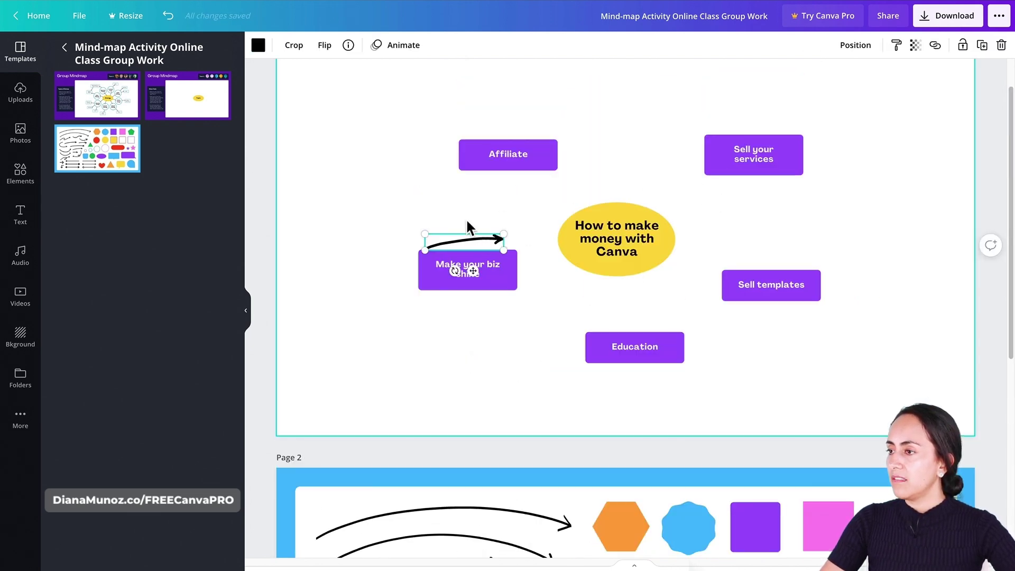
Step: Rotate and place the arrow from the central ellipse to the "Sell your services" box, shifting that box slightly right
{"action": "left_click_drag", "start_coordinate": [477, 275], "coordinate": [703, 217]}
{"action": "left_click_drag", "start_coordinate": [754, 154], "coordinate": [767, 154]}
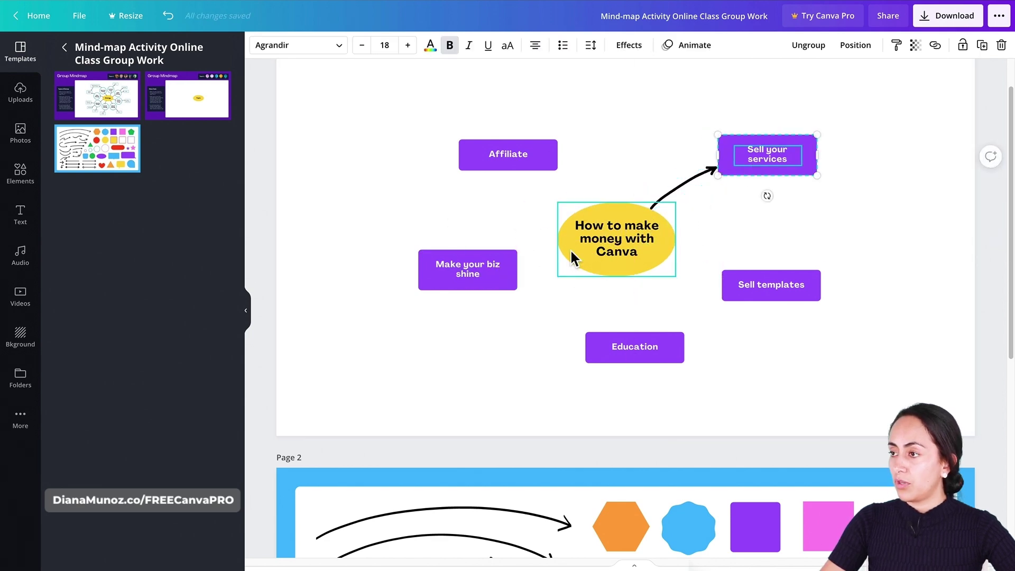
Step: Duplicate the arrow and rotate the copy so it points from the central ellipse to the "Sell templates" box
{"action": "scroll", "coordinate": [746, 252], "scroll_direction": "up", "scroll_amount": 1}
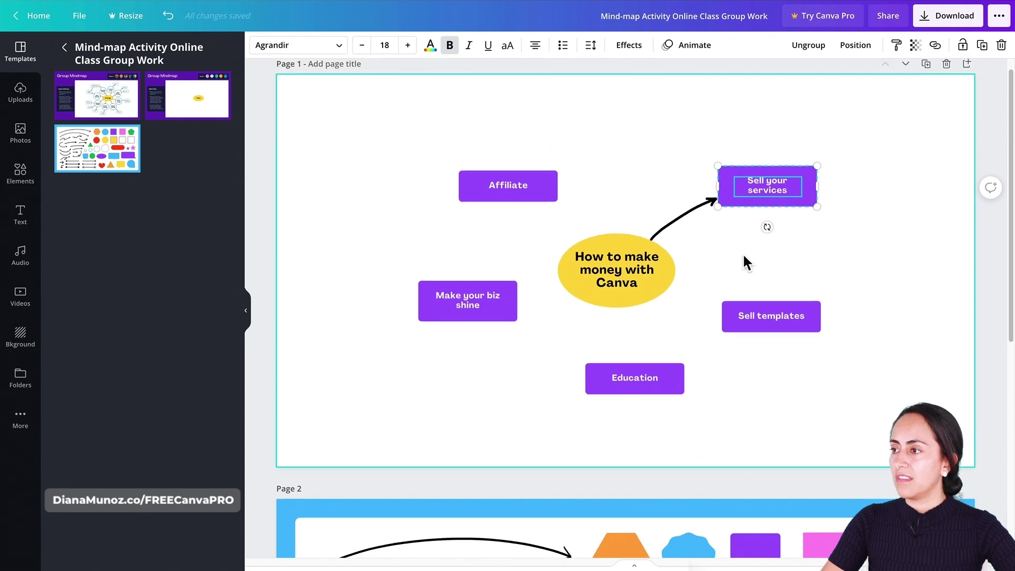
{"action": "left_click", "coordinate": [690, 218]}
{"action": "key", "text": "ctrl+d"}
{"action": "left_click_drag", "start_coordinate": [709, 238], "coordinate": [682, 305]}
{"action": "left_click", "coordinate": [720, 323]}
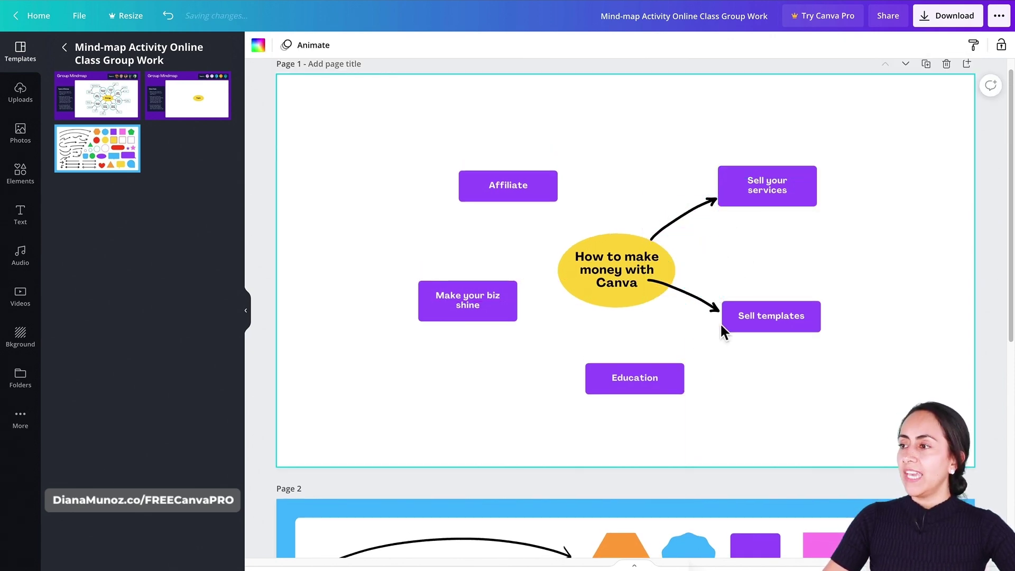
Step: Crop the start of the arrow pointing to "Sell templates" so it begins at the central ellipse's edge
{"action": "left_click", "coordinate": [662, 284]}
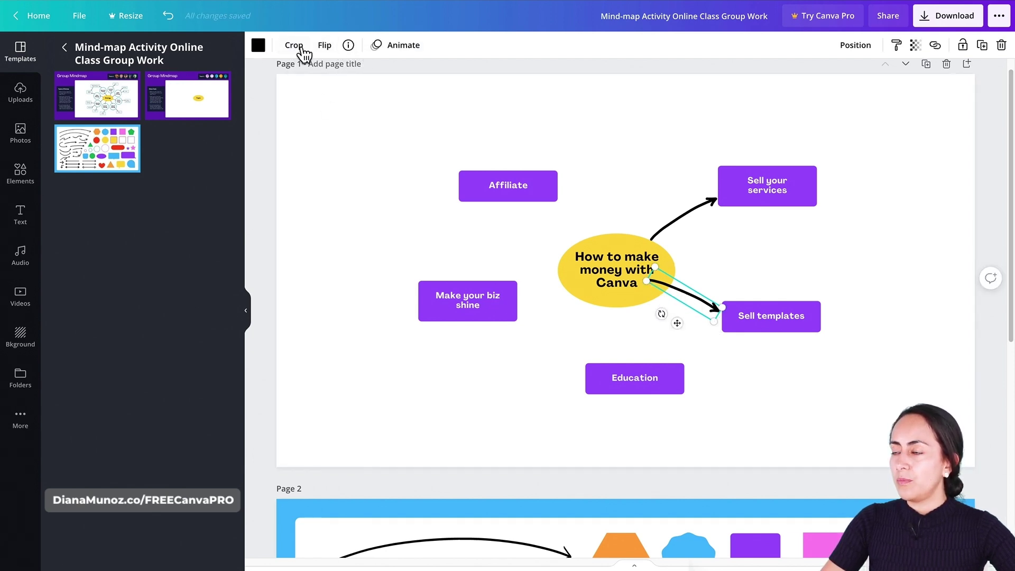
{"action": "left_click", "coordinate": [294, 46]}
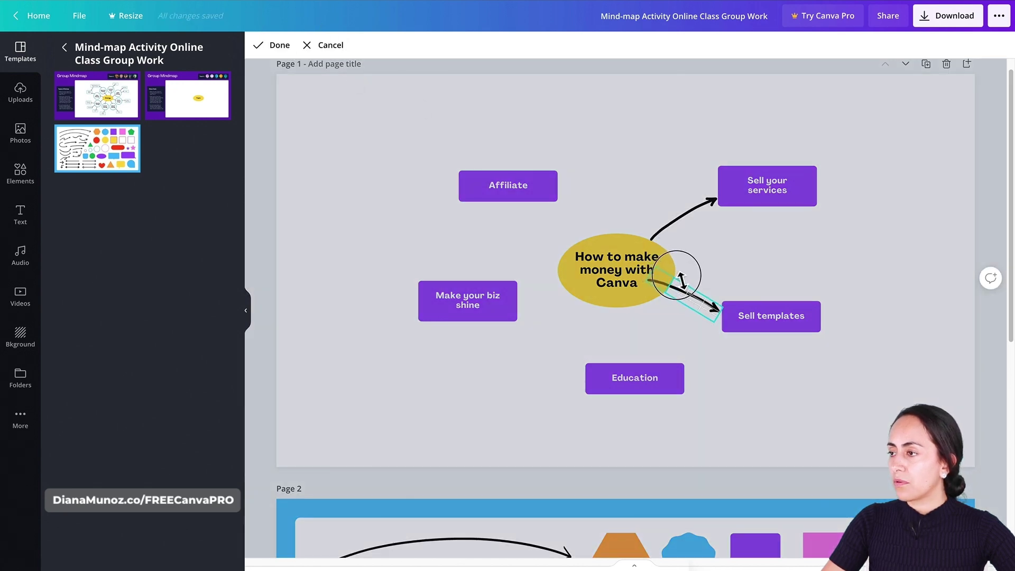
{"action": "left_click", "coordinate": [307, 51]}
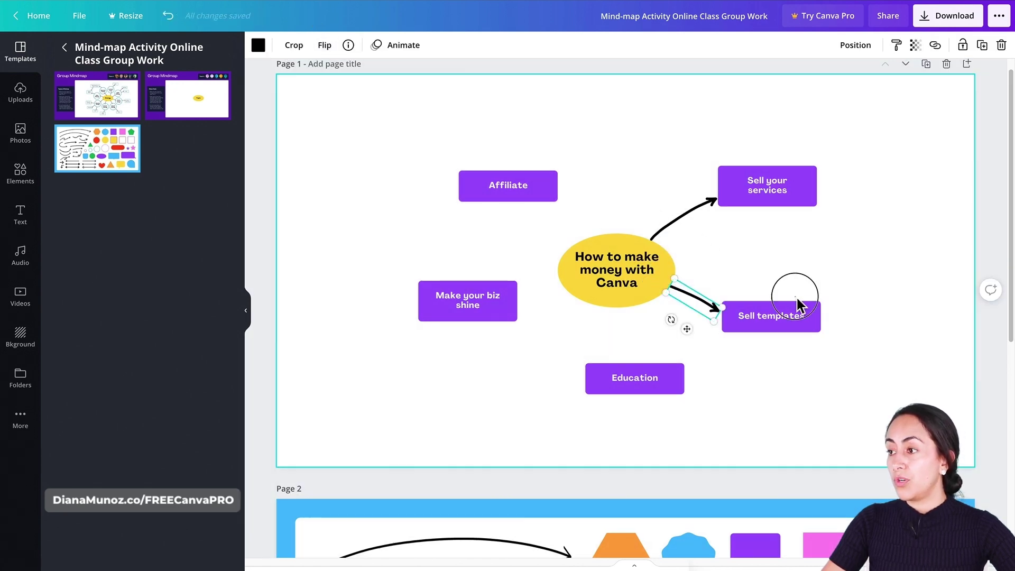
Step: Duplicate the "Sell your services" arrow, then rotate and place the copy so it points from the central ellipse to the "Education" box
{"action": "left_click", "coordinate": [704, 220]}
{"action": "left_click", "coordinate": [701, 223]}
{"action": "key", "text": "ctrl+d"}
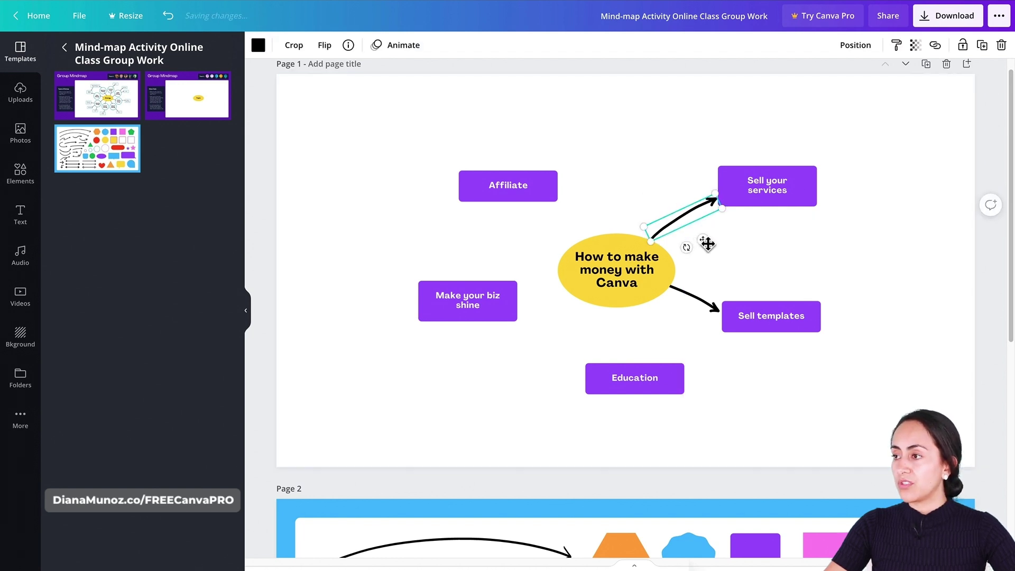
{"action": "left_click_drag", "start_coordinate": [707, 243], "coordinate": [655, 325]}
{"action": "left_click_drag", "start_coordinate": [661, 344], "coordinate": [638, 331]}
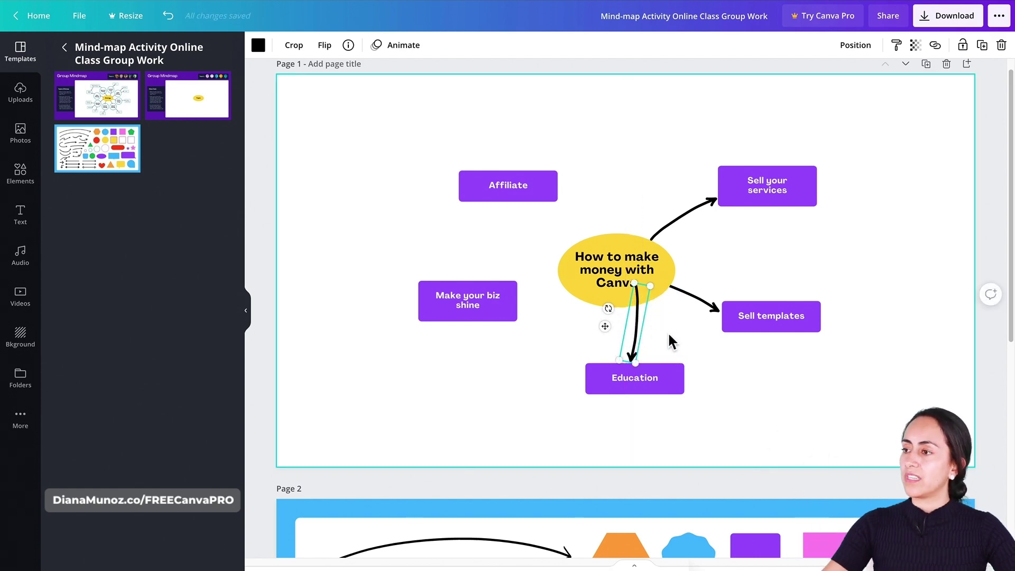
Step: Send the "Education" arrow backward so its start sits behind the central ellipse
{"action": "left_click", "coordinate": [867, 53]}
{"action": "left_click", "coordinate": [854, 88]}
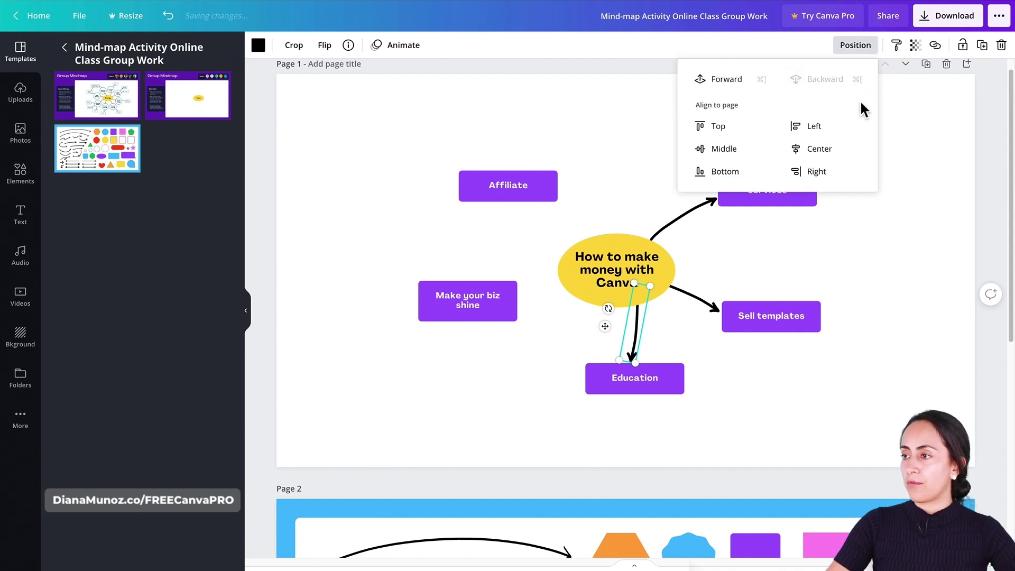
{"action": "left_click", "coordinate": [920, 223]}
Step: Add copies of the "Education" arrow pointing from the central ellipse to the "Make your biz shine" and "Affiliate" boxes
{"action": "left_click", "coordinate": [614, 344]}
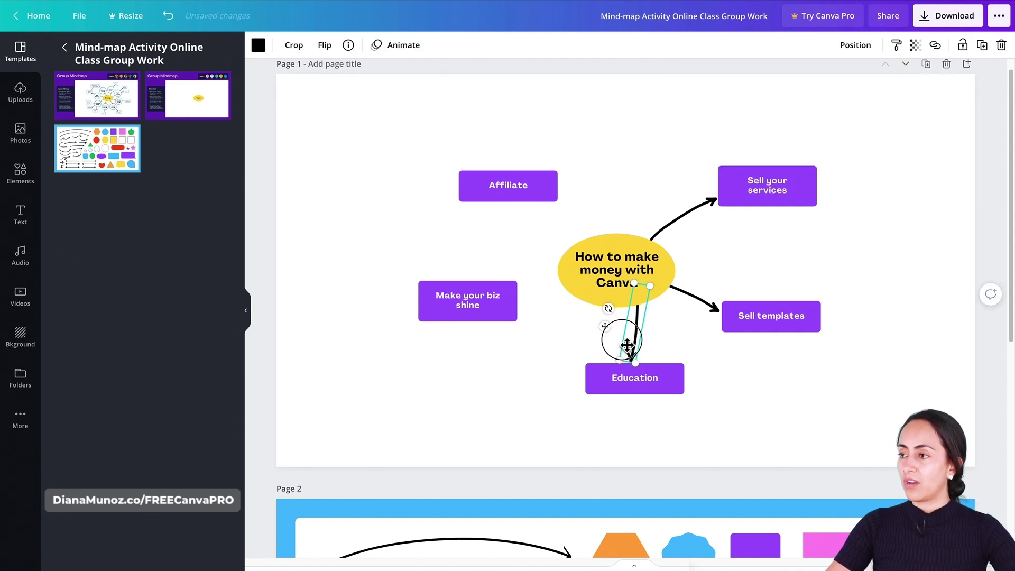
{"action": "left_click_drag", "start_coordinate": [628, 341], "coordinate": [544, 283]}
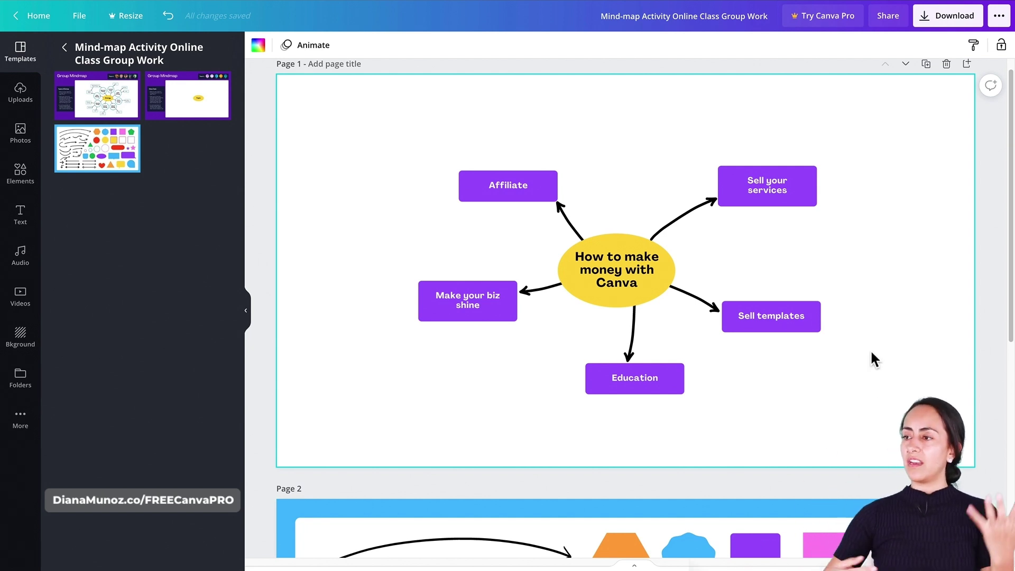
Step: Select the whole mind map and shift it slightly up and to the right
{"action": "left_click_drag", "start_coordinate": [872, 417], "coordinate": [547, 200]}
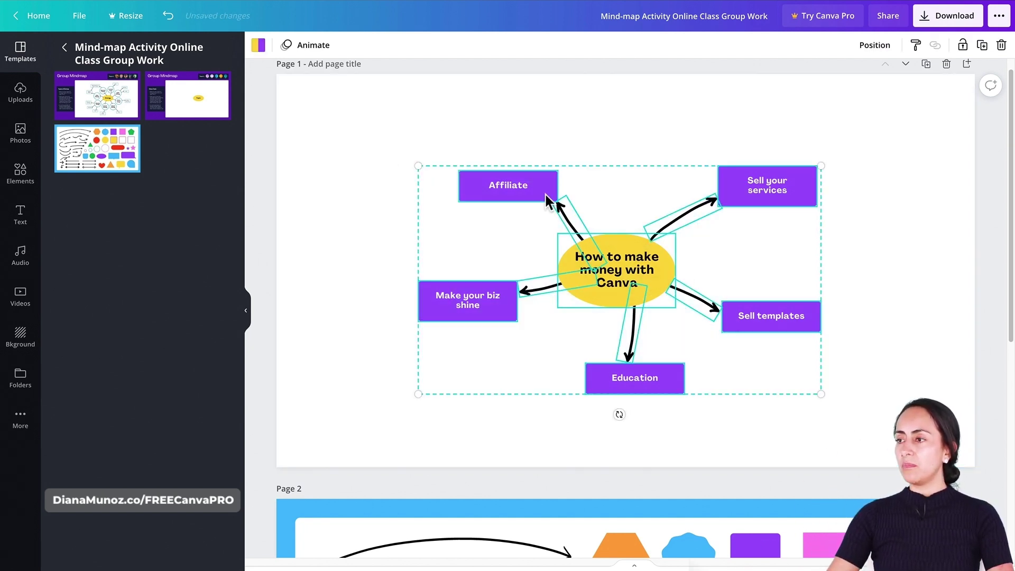
{"action": "left_click_drag", "start_coordinate": [633, 258], "coordinate": [635, 248]}
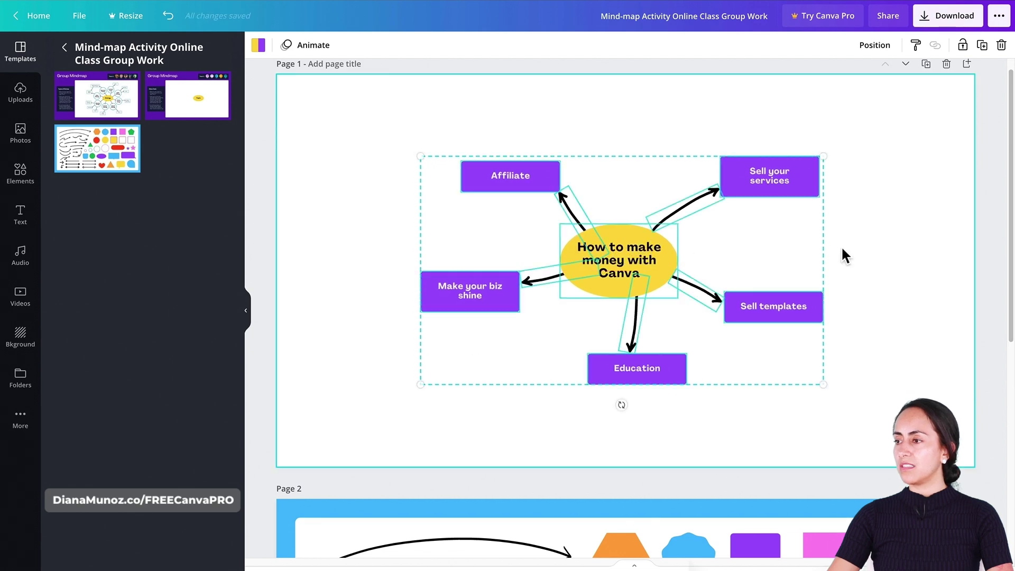
{"action": "left_click", "coordinate": [862, 243]}
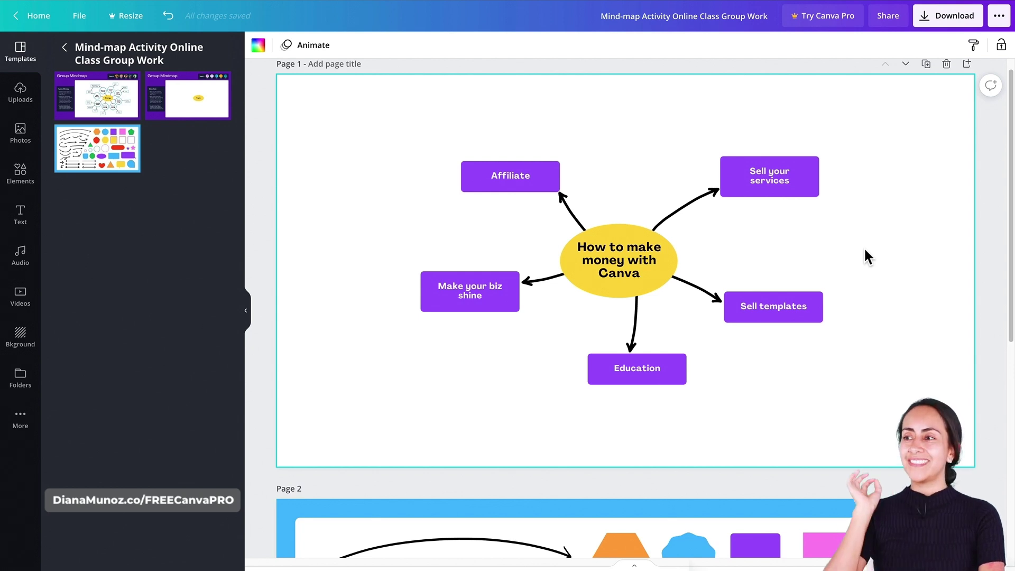
Step: Add a text box to the right of "Sell your services" with the lines "Design", "Virtual Assistant" and "Set up accounts"
{"action": "key", "text": "t"}
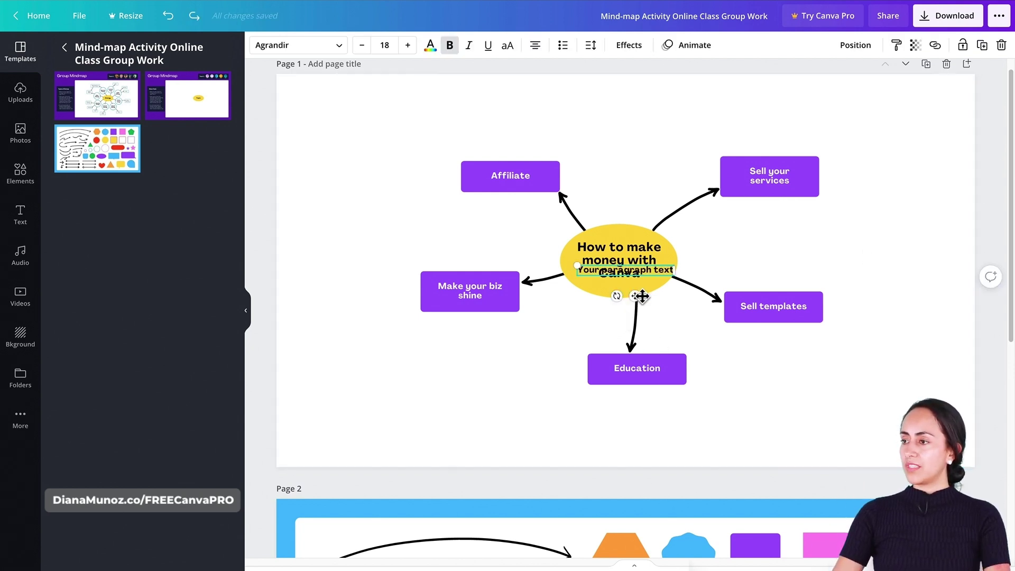
{"action": "left_click_drag", "start_coordinate": [641, 301], "coordinate": [919, 204]}
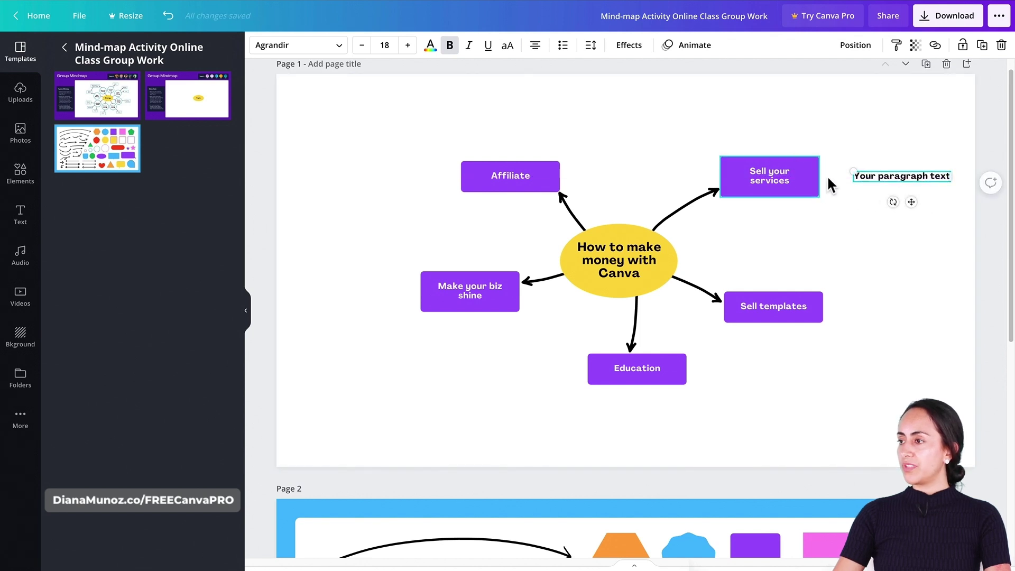
{"action": "double_click", "coordinate": [899, 180]}
{"action": "key", "text": "ctrl+v"}
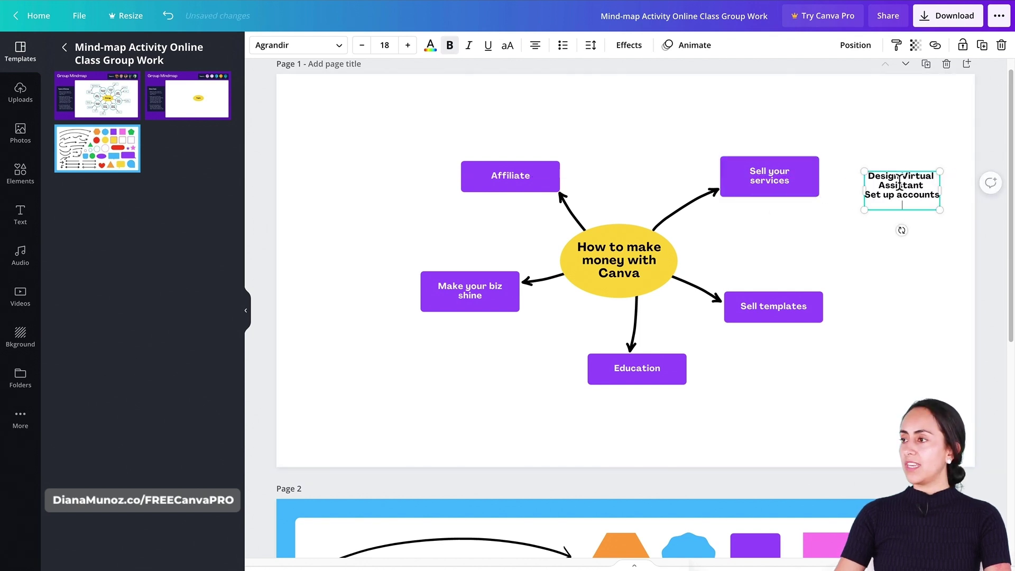
{"action": "left_click", "coordinate": [897, 186]}
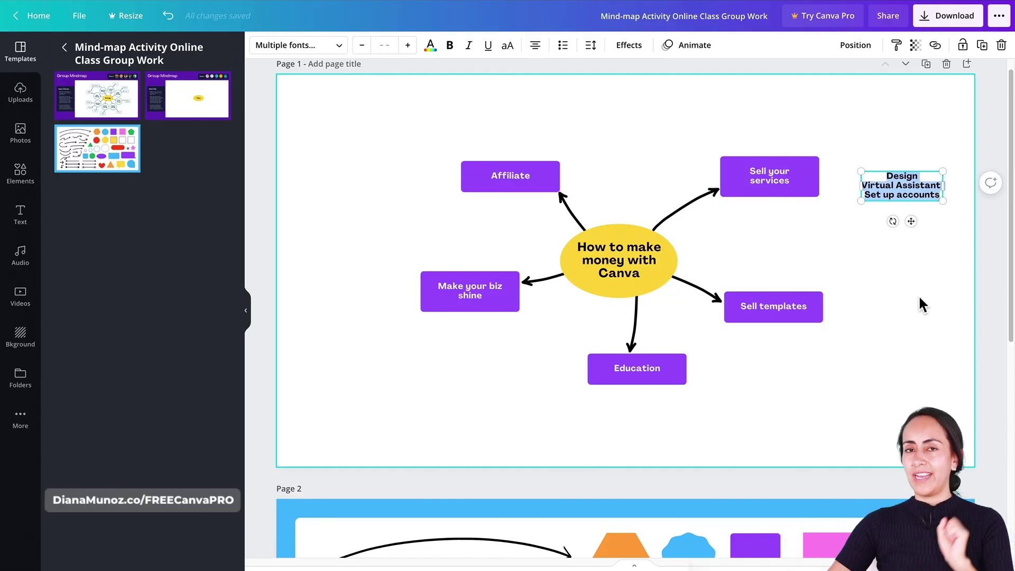
Step: Left-align the services text, turn it into a bulleted list, and shift it slightly up
{"action": "left_click", "coordinate": [535, 46]}
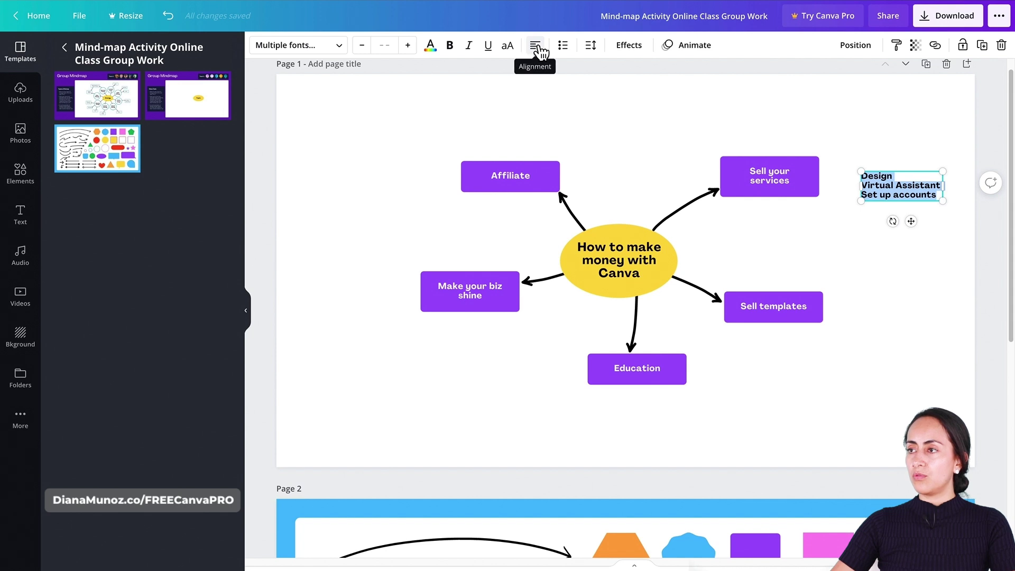
{"action": "left_click", "coordinate": [570, 48]}
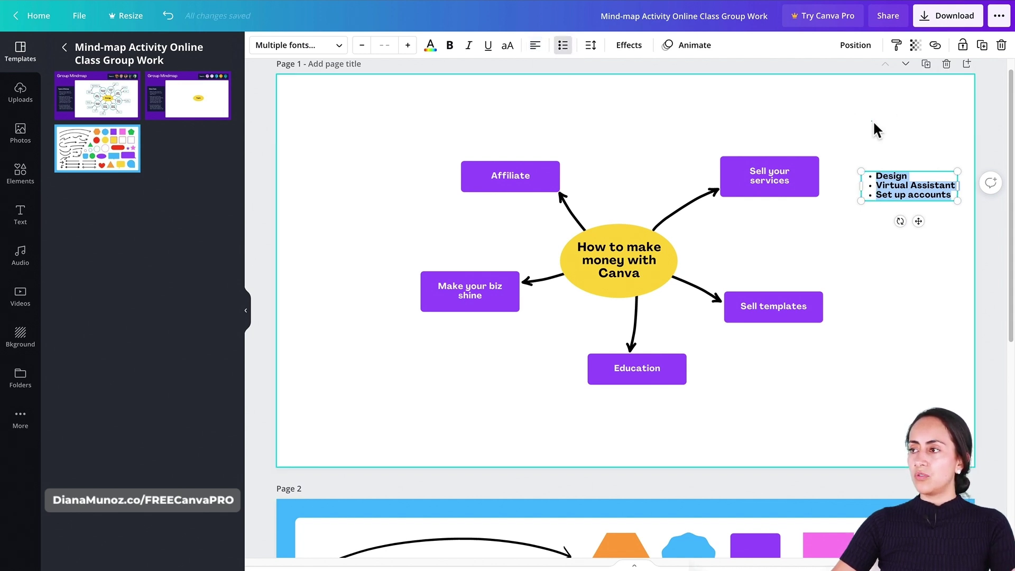
{"action": "left_click", "coordinate": [892, 206]}
{"action": "left_click_drag", "start_coordinate": [888, 187], "coordinate": [887, 176]}
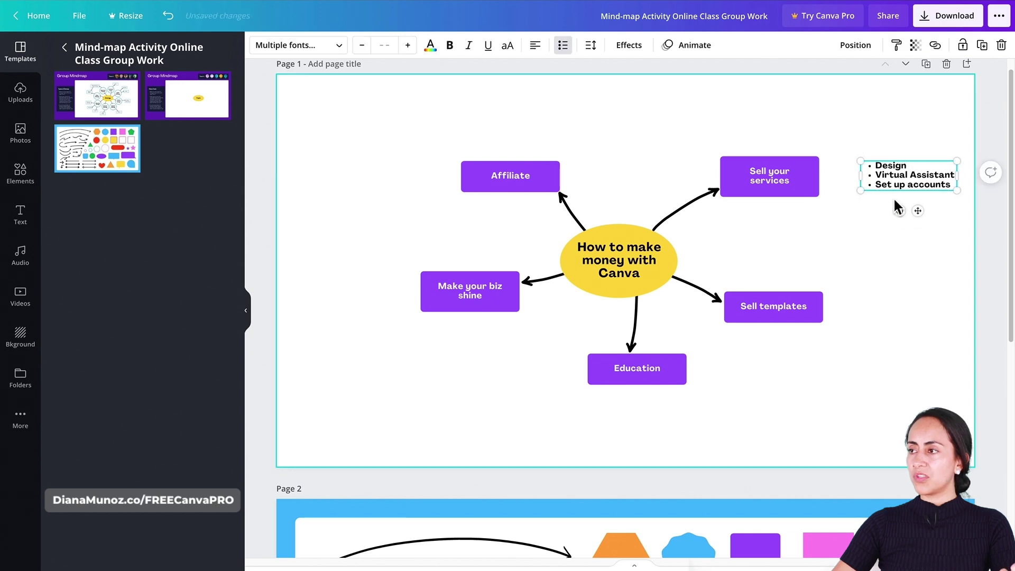
{"action": "left_click", "coordinate": [899, 257]}
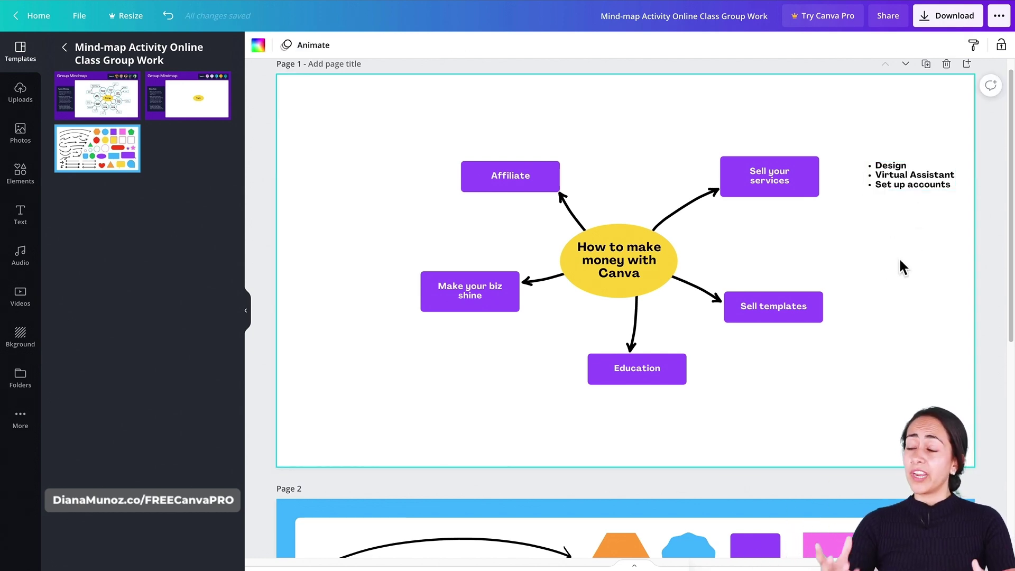
Step: Copy the red-outlined square from page 2 to page 1 and fit it as a frame around the bulleted services list
{"action": "scroll", "coordinate": [900, 259], "scroll_direction": "down", "scroll_amount": 5}
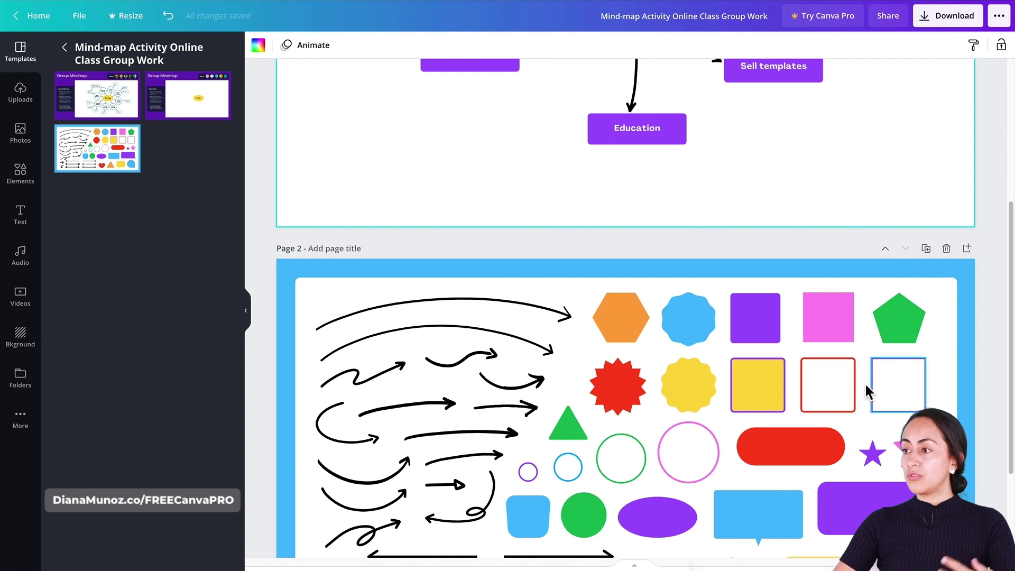
{"action": "left_click", "coordinate": [833, 373]}
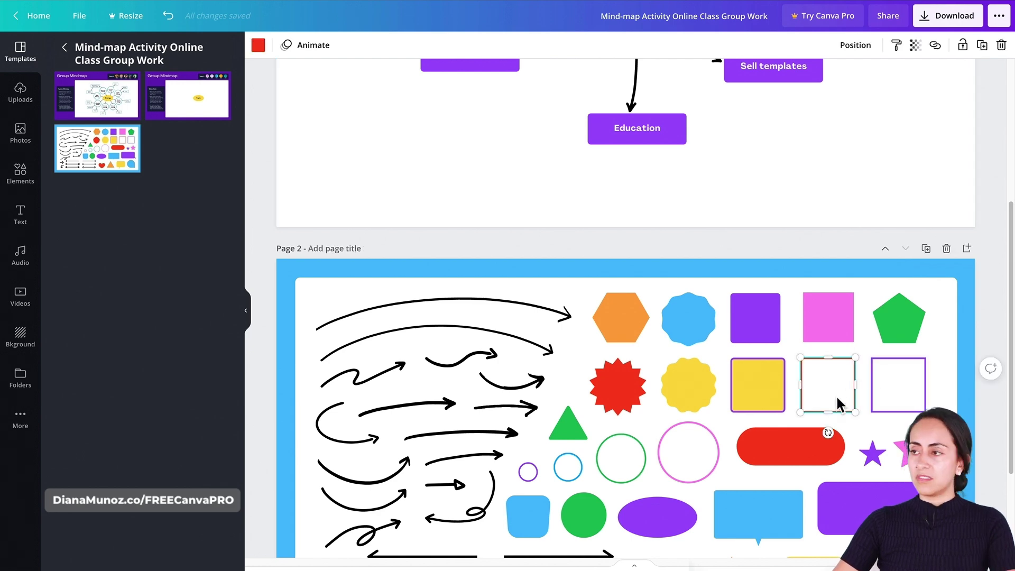
{"action": "left_click_drag", "start_coordinate": [838, 404], "coordinate": [904, 164]}
{"action": "scroll", "coordinate": [929, 229], "scroll_direction": "up", "scroll_amount": 4}
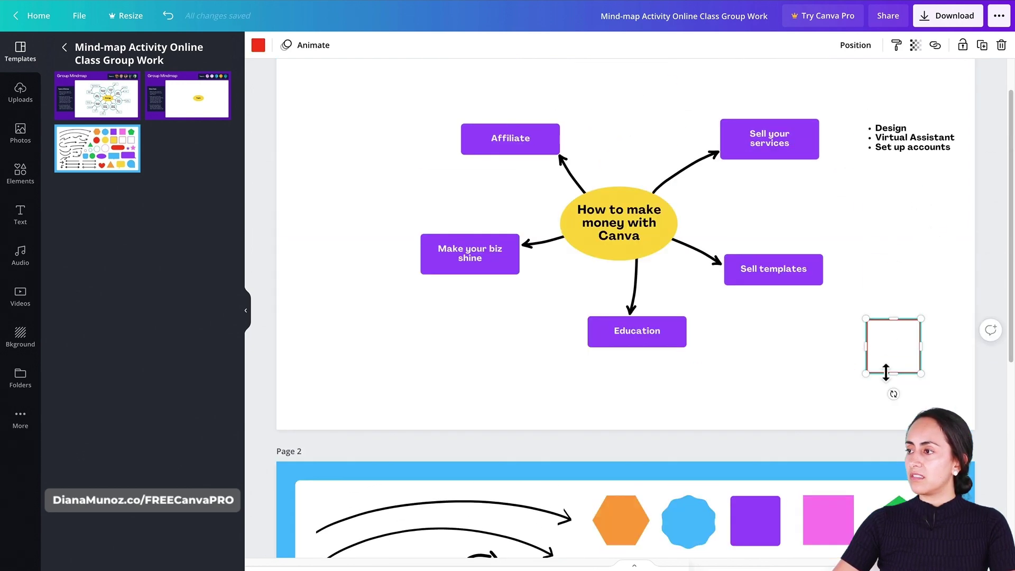
{"action": "left_click_drag", "start_coordinate": [886, 371], "coordinate": [883, 147]}
Step: Copy the short wavy arrow near the top of page 2 and paste it on page 1
{"action": "scroll", "coordinate": [881, 185], "scroll_direction": "down", "scroll_amount": 6}
{"action": "left_click", "coordinate": [460, 349]}
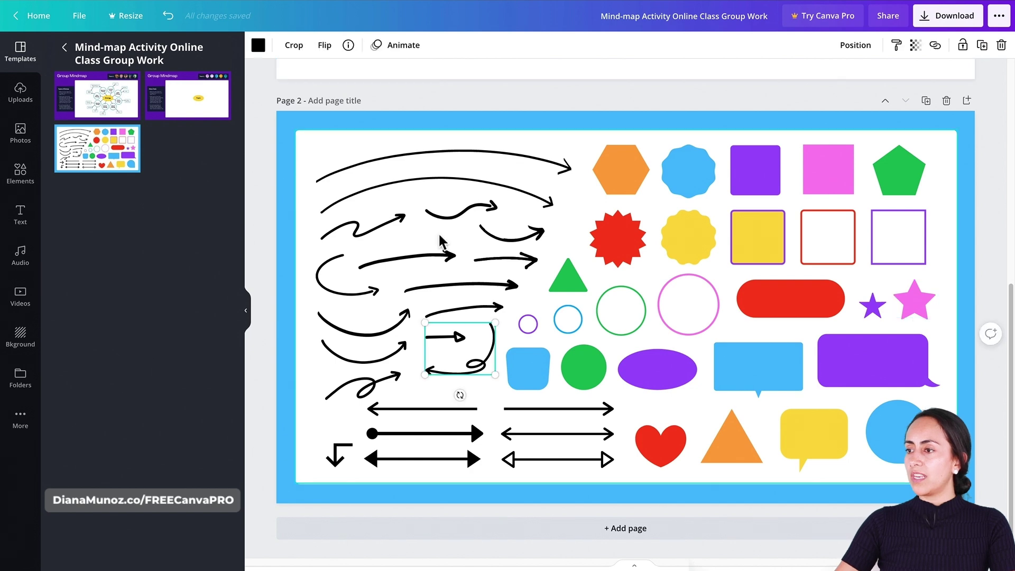
{"action": "left_click", "coordinate": [443, 218]}
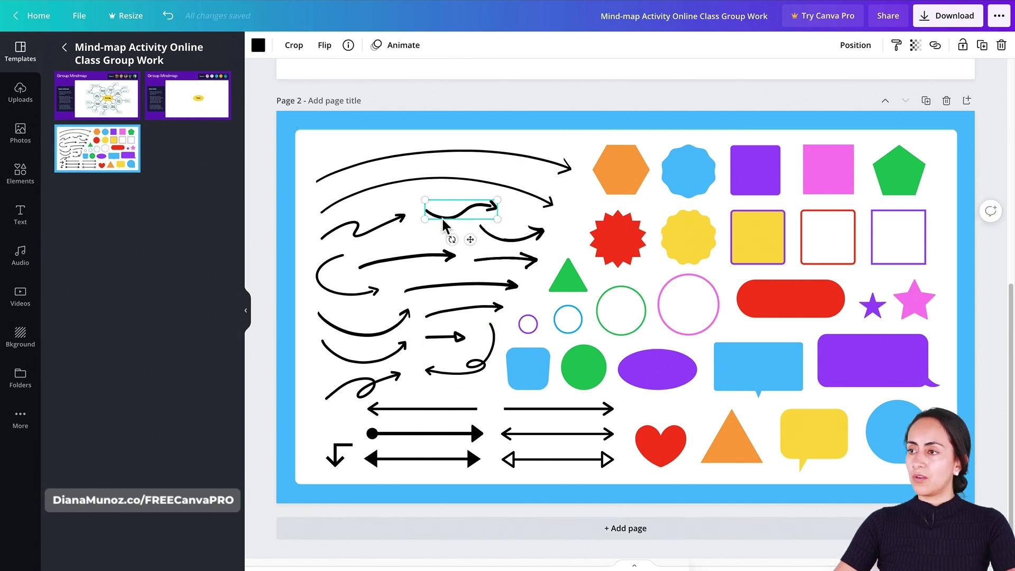
{"action": "scroll", "coordinate": [703, 372], "scroll_direction": "up", "scroll_amount": 7}
{"action": "key", "text": "ctrl+v"}
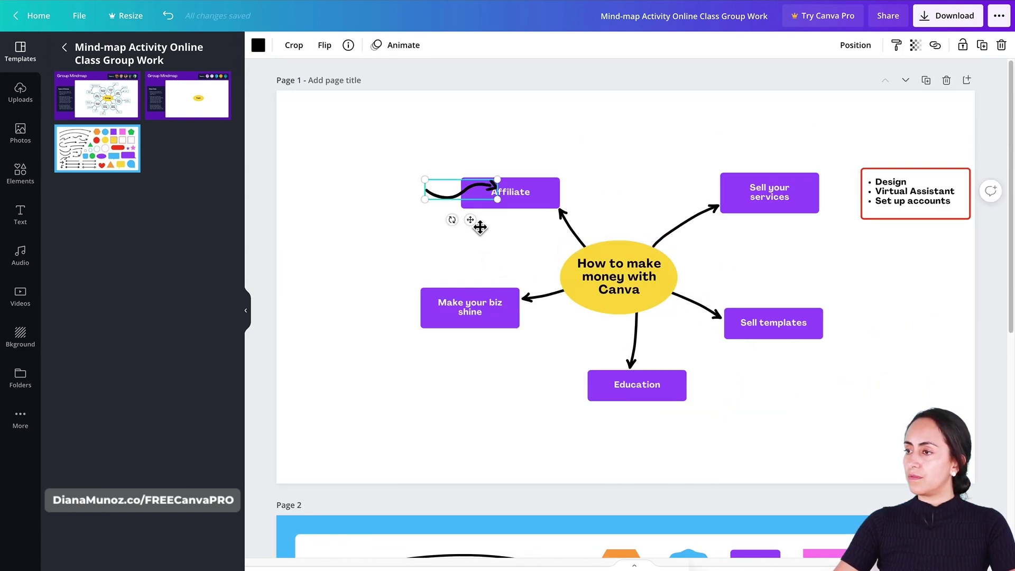
Step: Shrink and place the wavy arrow between "Sell your services" and the red-framed list, and shift the whole mind map slightly left
{"action": "mouse_move", "coordinate": [478, 224]}
{"action": "left_mouse_down"}
{"action": "mouse_move", "coordinate": [877, 224]}
{"action": "mouse_move", "coordinate": [870, 218]}
{"action": "mouse_move", "coordinate": [894, 195]}
{"action": "mouse_move", "coordinate": [850, 186]}
{"action": "mouse_move", "coordinate": [860, 189]}
{"action": "left_mouse_up"}
{"action": "left_click_drag", "start_coordinate": [852, 224], "coordinate": [850, 227]}
{"action": "left_click", "coordinate": [951, 389]}
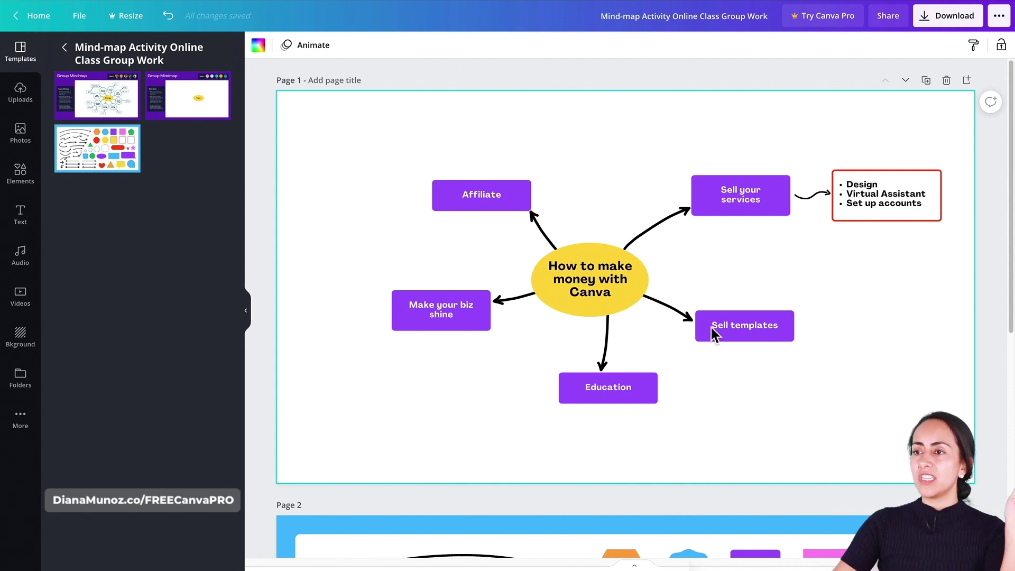
Step: Browse the full Shapes collection in the elements library and compare it with the shapes on page 2
{"action": "left_click", "coordinate": [21, 179]}
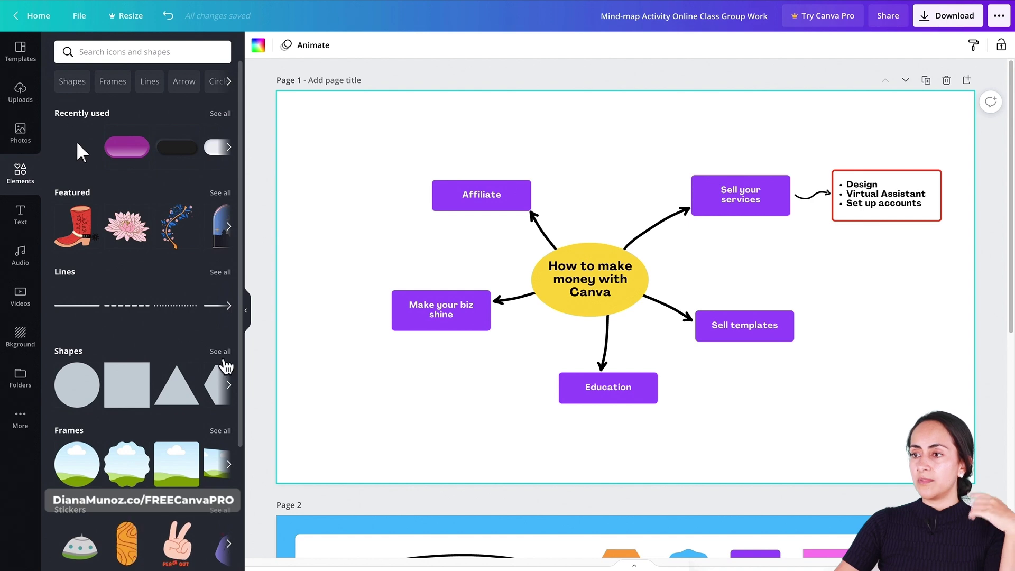
{"action": "left_click", "coordinate": [223, 353]}
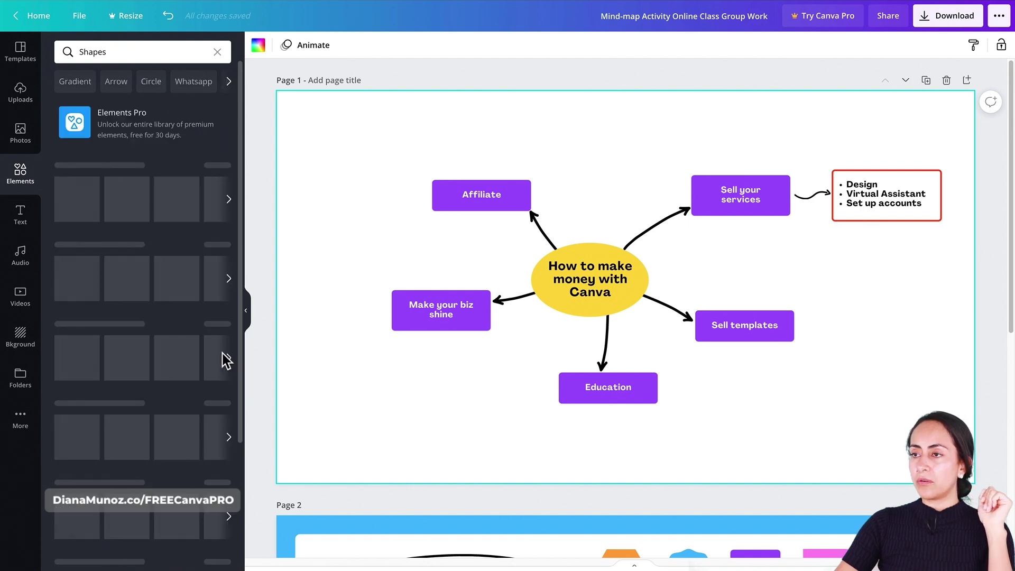
{"action": "scroll", "coordinate": [229, 363], "scroll_direction": "down", "scroll_amount": 2}
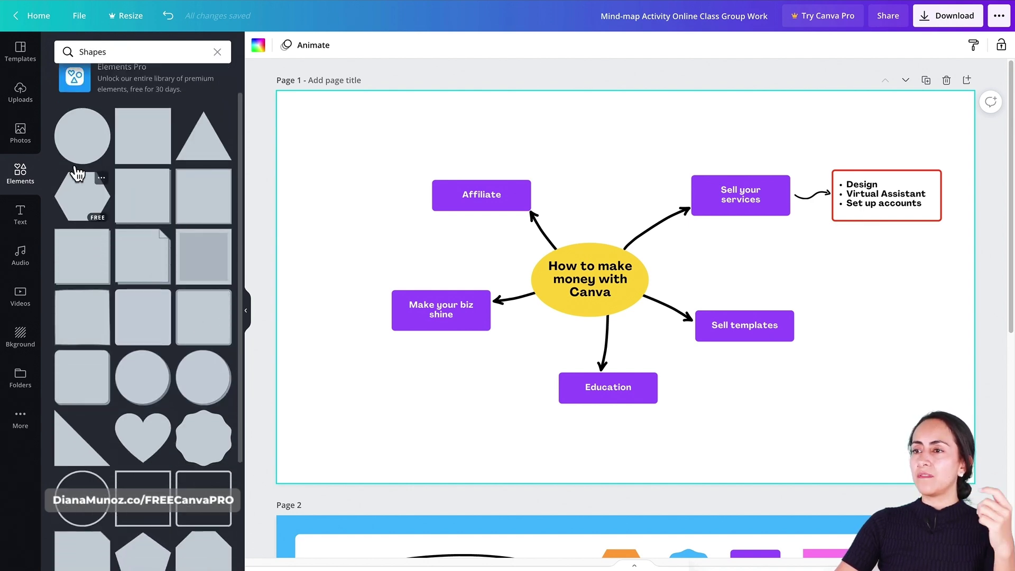
{"action": "scroll", "coordinate": [239, 322], "scroll_direction": "down", "scroll_amount": 5}
{"action": "scroll", "coordinate": [239, 331], "scroll_direction": "down", "scroll_amount": 3}
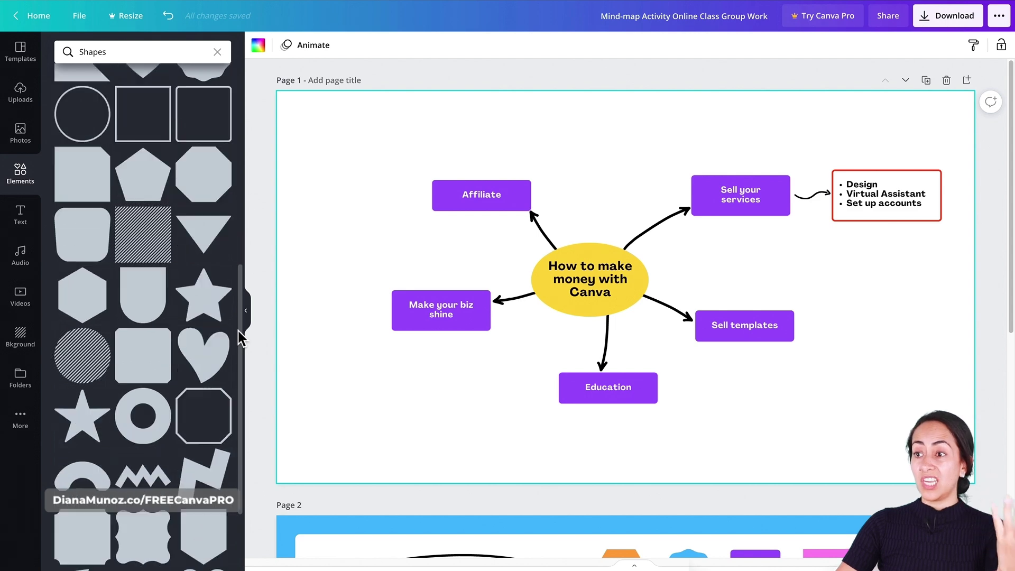
{"action": "scroll", "coordinate": [545, 440], "scroll_direction": "down", "scroll_amount": 7}
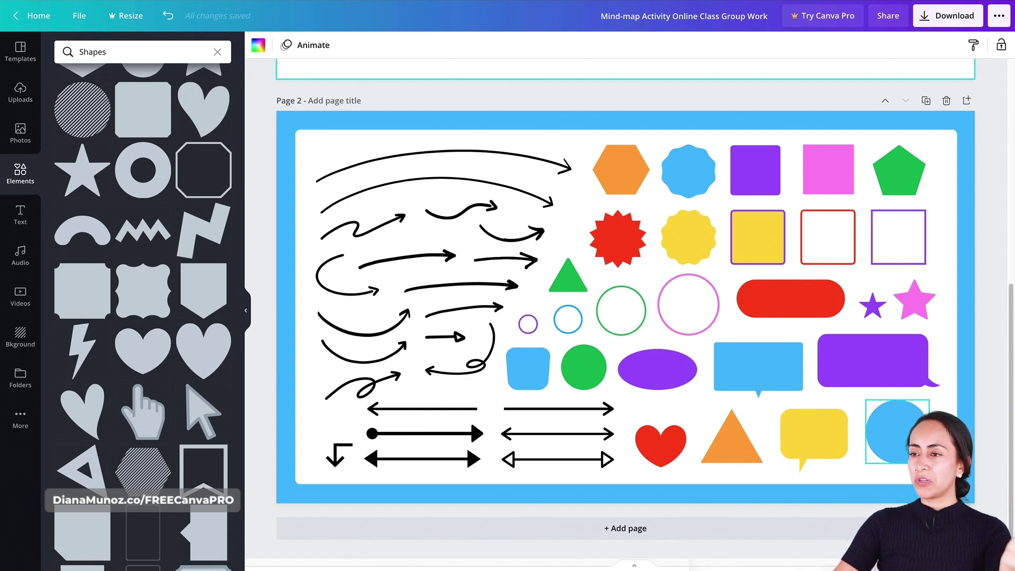
{"action": "scroll", "coordinate": [179, 369], "scroll_direction": "down", "scroll_amount": 6}
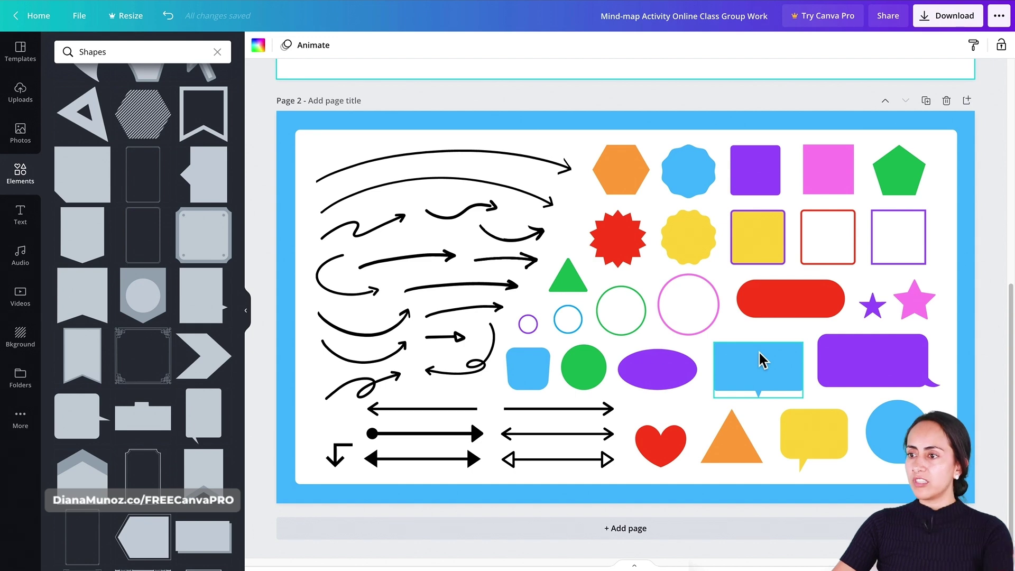
{"action": "scroll", "coordinate": [124, 157], "scroll_direction": "down", "scroll_amount": 1}
{"action": "scroll", "coordinate": [127, 255], "scroll_direction": "down", "scroll_amount": 6}
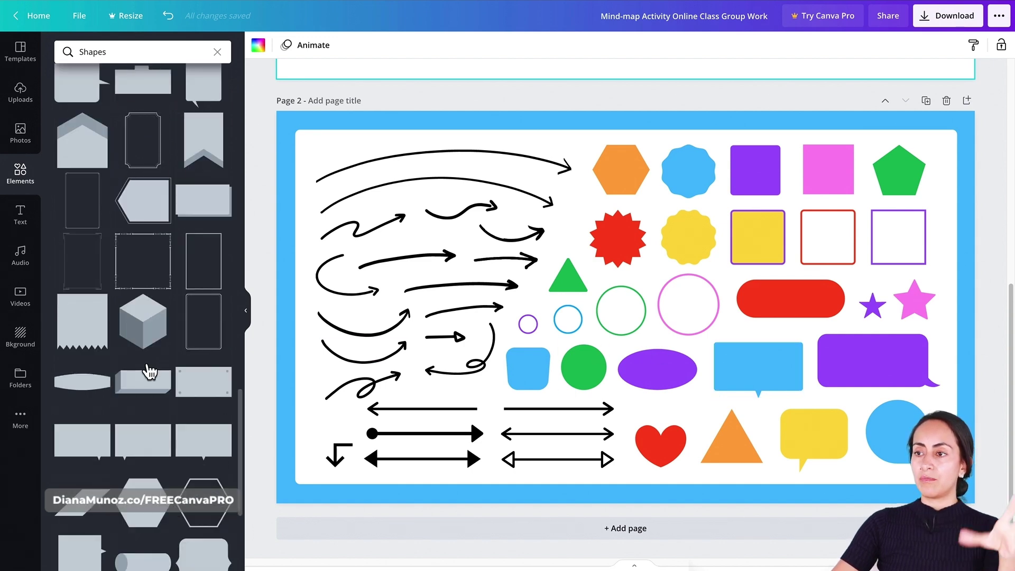
{"action": "scroll", "coordinate": [232, 494], "scroll_direction": "down", "scroll_amount": 1}
{"action": "scroll", "coordinate": [240, 503], "scroll_direction": "down", "scroll_amount": 3}
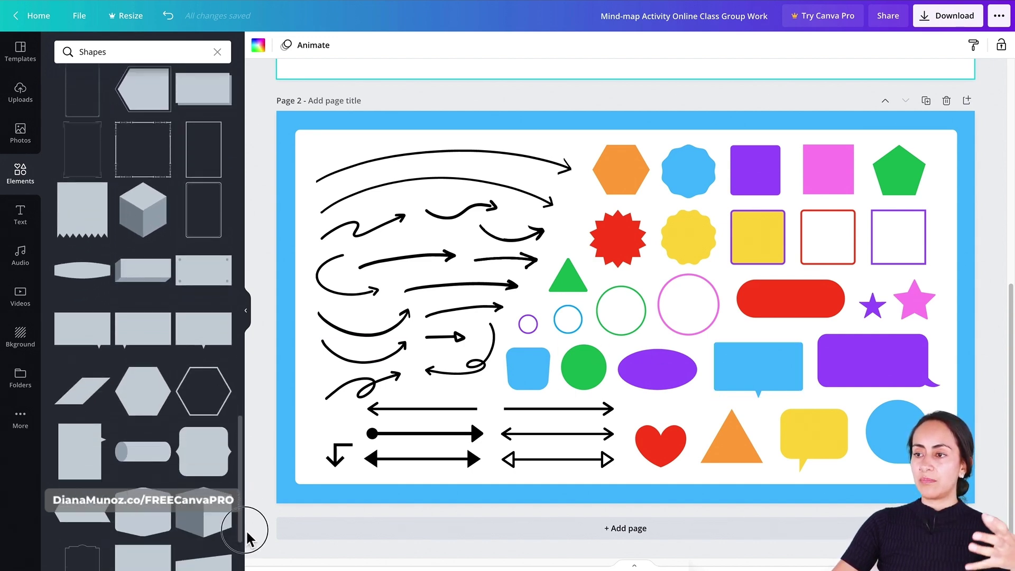
{"action": "scroll", "coordinate": [400, 464], "scroll_direction": "up", "scroll_amount": 6}
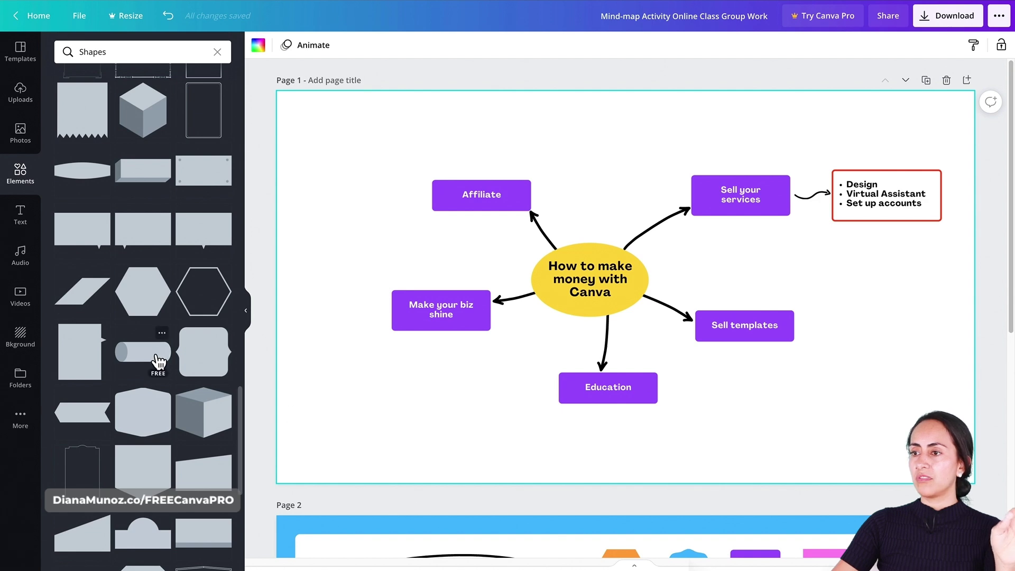
Step: Add the horizontal cylinder shape to page 1, shrink it, and place it beside the "Sell templates" box
{"action": "left_click_drag", "start_coordinate": [159, 355], "coordinate": [605, 350]}
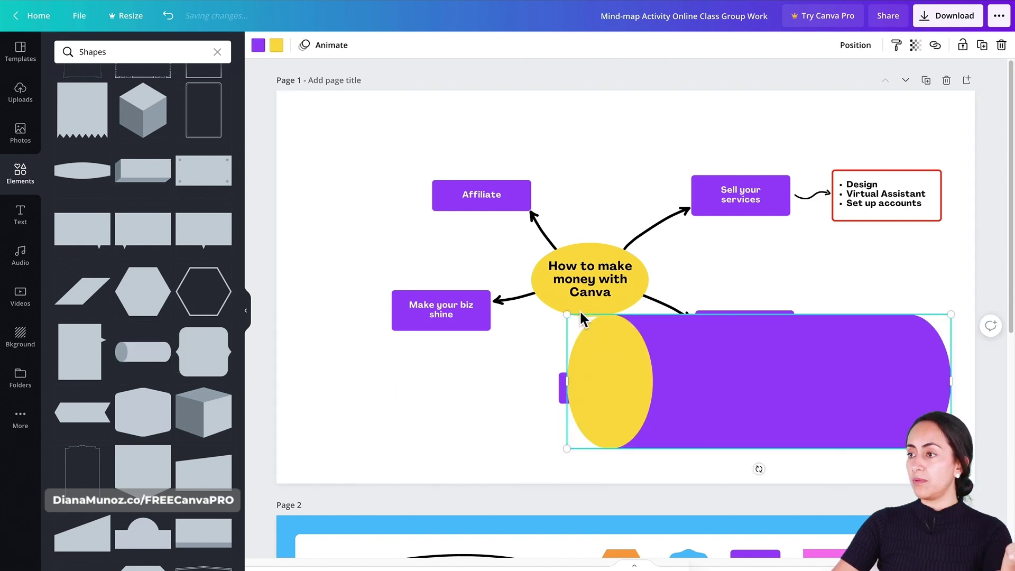
{"action": "left_click_drag", "start_coordinate": [569, 315], "coordinate": [817, 398]}
{"action": "left_click_drag", "start_coordinate": [883, 446], "coordinate": [883, 341]}
{"action": "left_click_drag", "start_coordinate": [819, 307], "coordinate": [859, 322]}
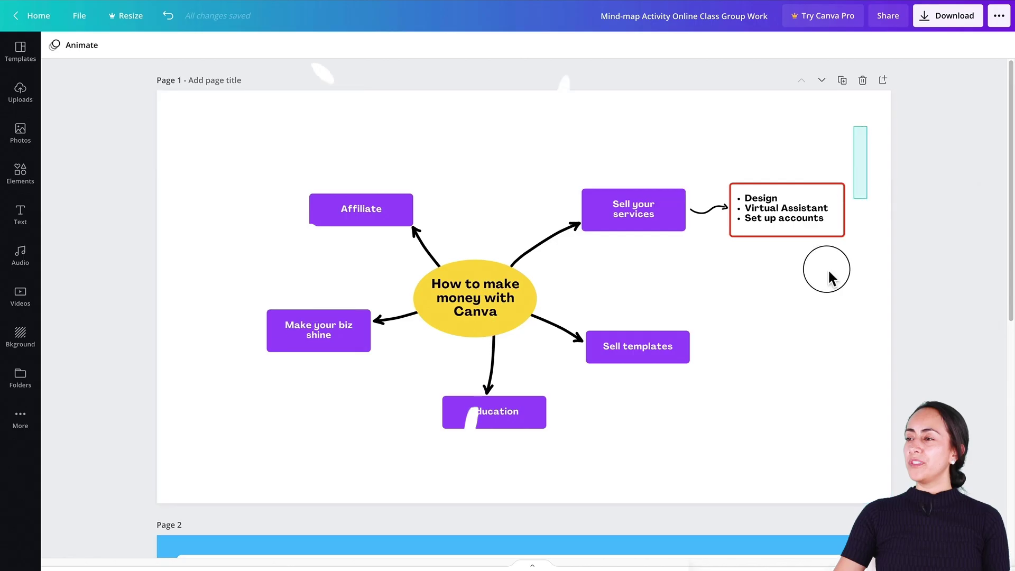
{"action": "left_click_drag", "start_coordinate": [829, 273], "coordinate": [206, 455]}
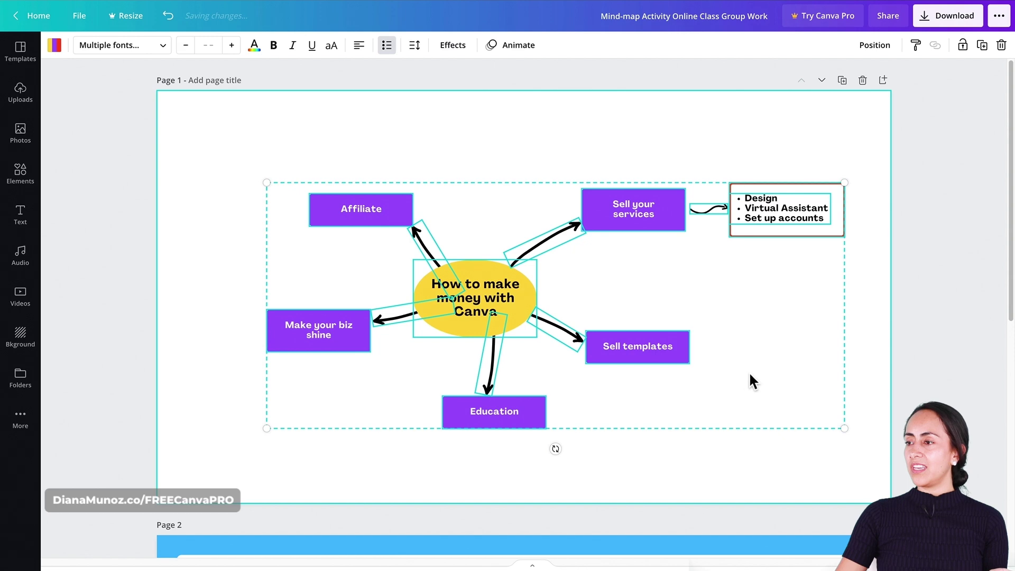
{"action": "left_click", "coordinate": [867, 405]}
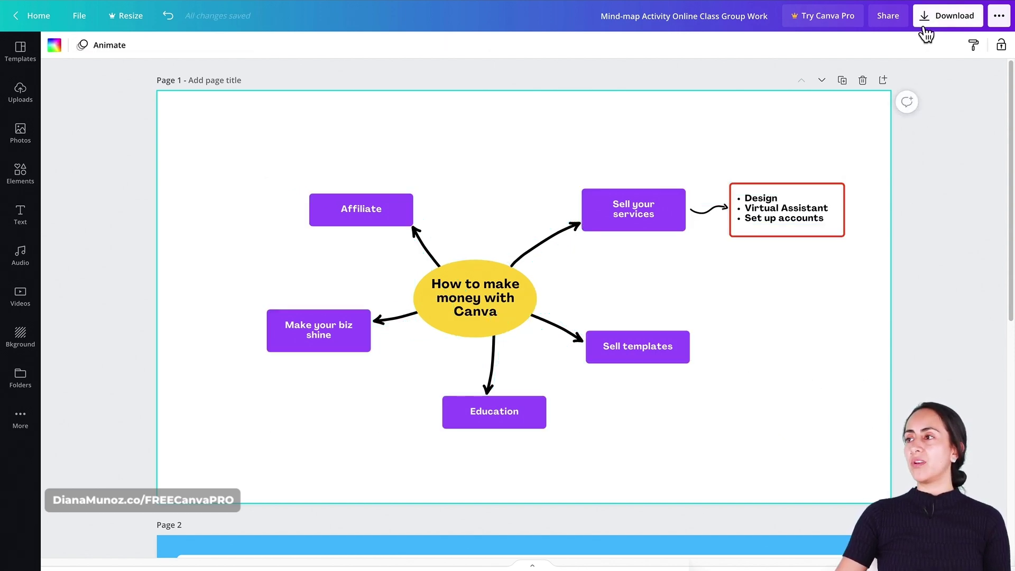
Step: Open the design's download options and set the file type to JPG
{"action": "left_click", "coordinate": [976, 18]}
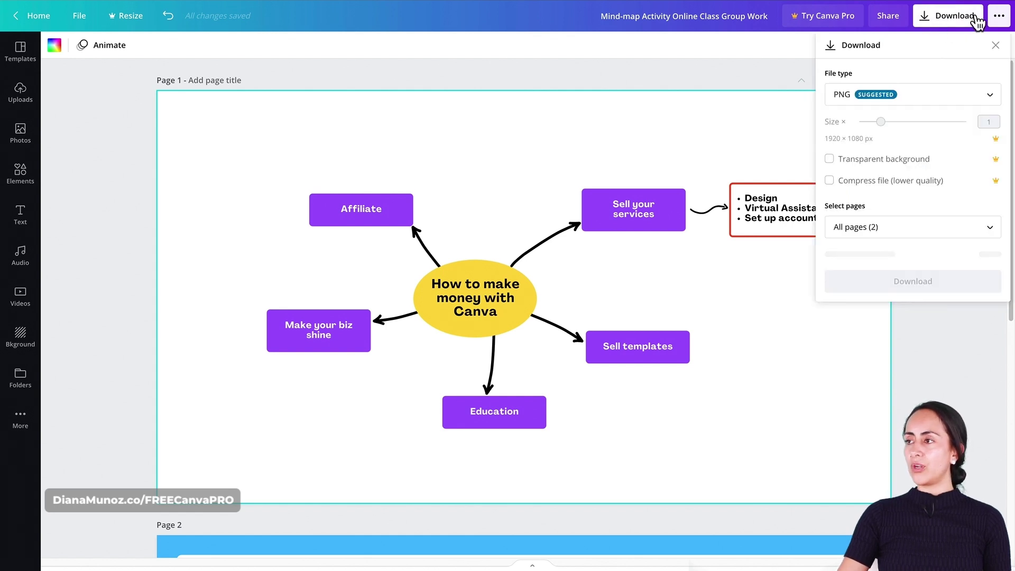
{"action": "left_click", "coordinate": [853, 90]}
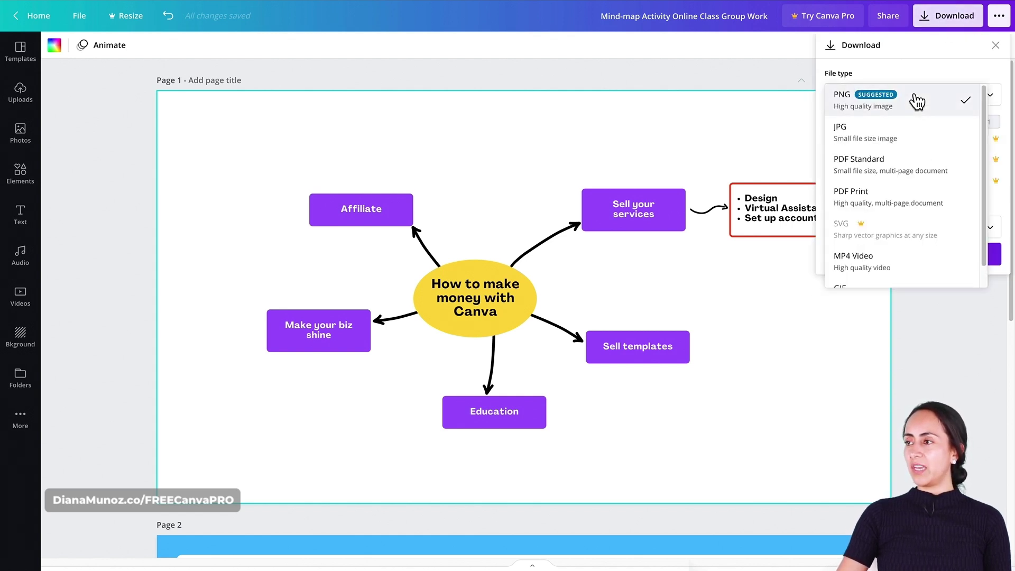
{"action": "left_click", "coordinate": [880, 137]}
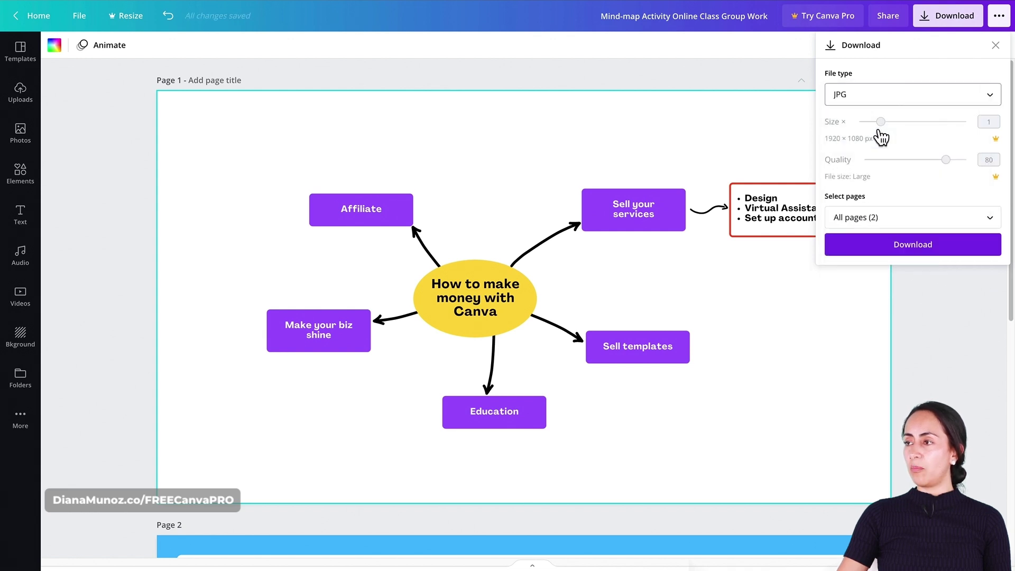